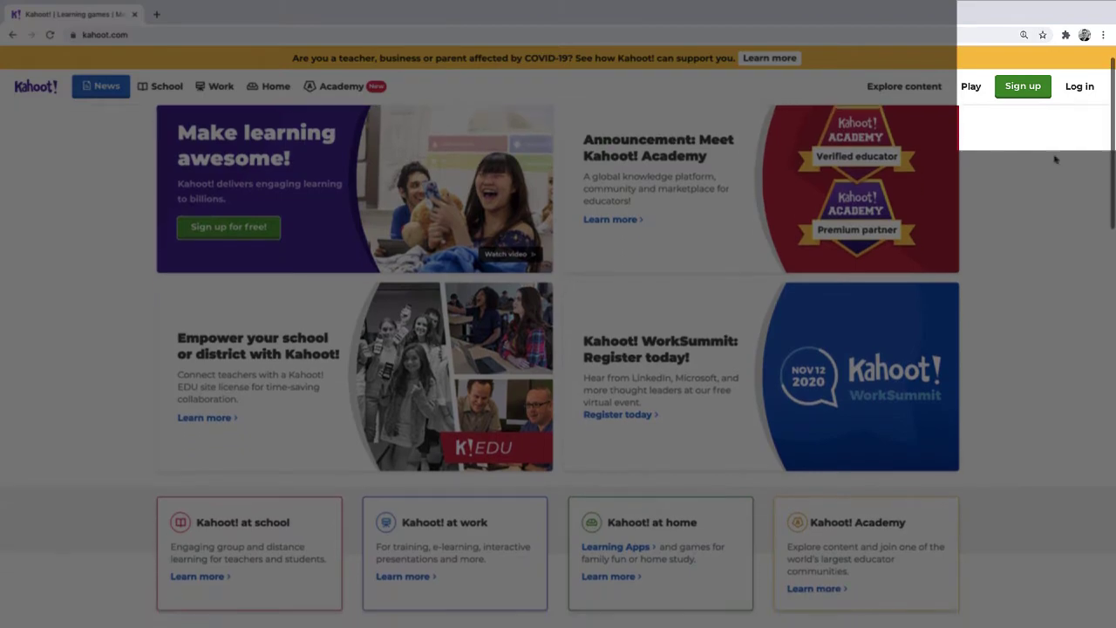
Log in to Kahoot! using the first Google account
click(1079, 86)
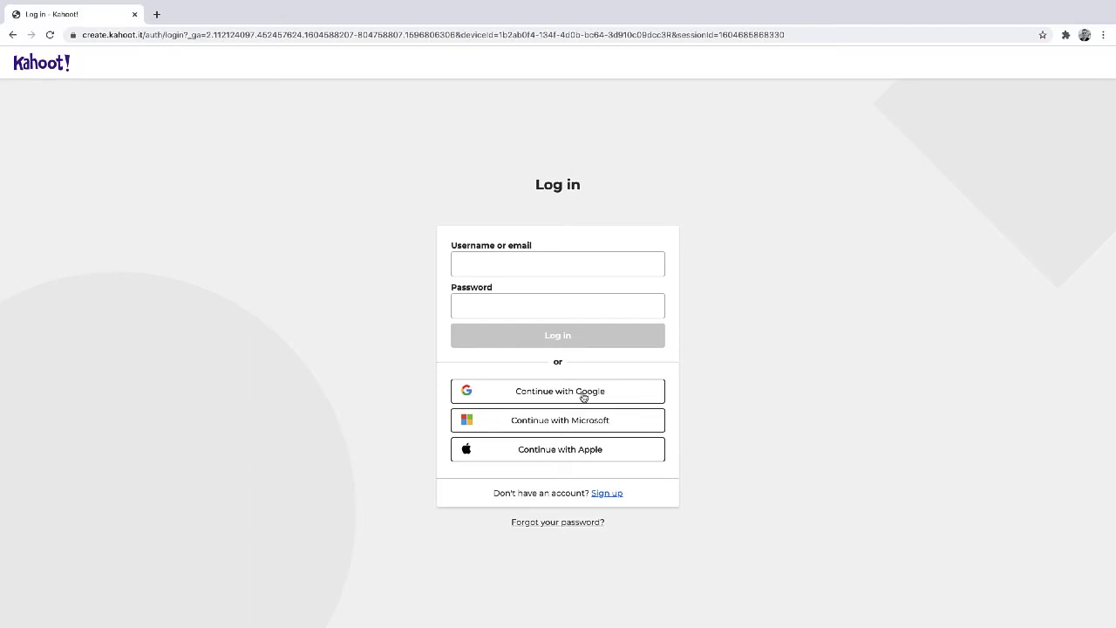
click(583, 397)
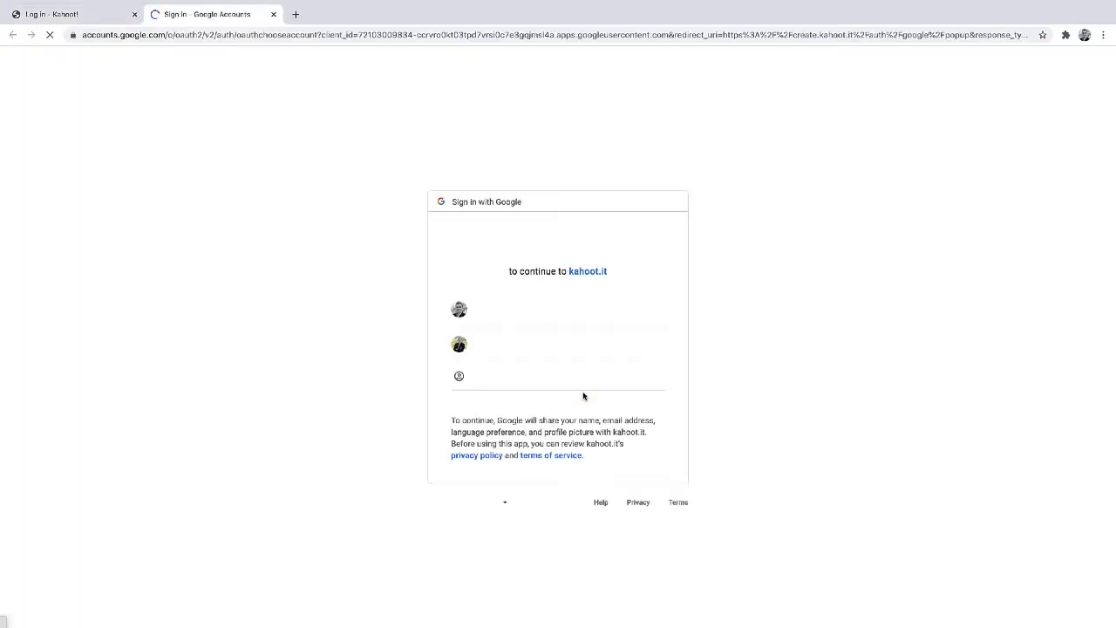
click(560, 324)
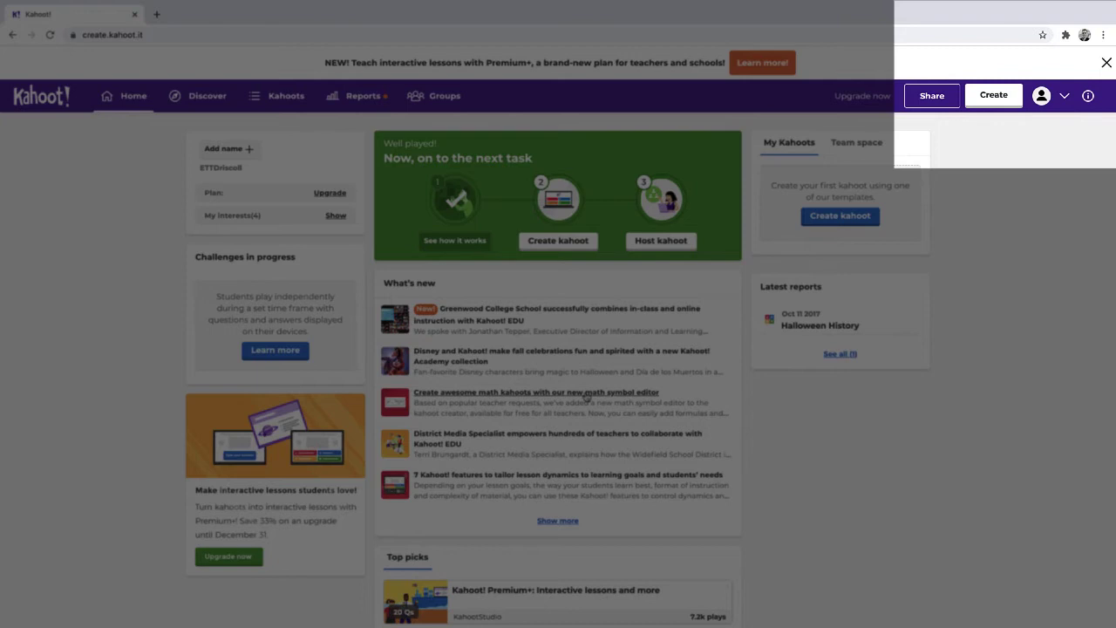
Start a blank new kahoot from the Create menu
click(997, 96)
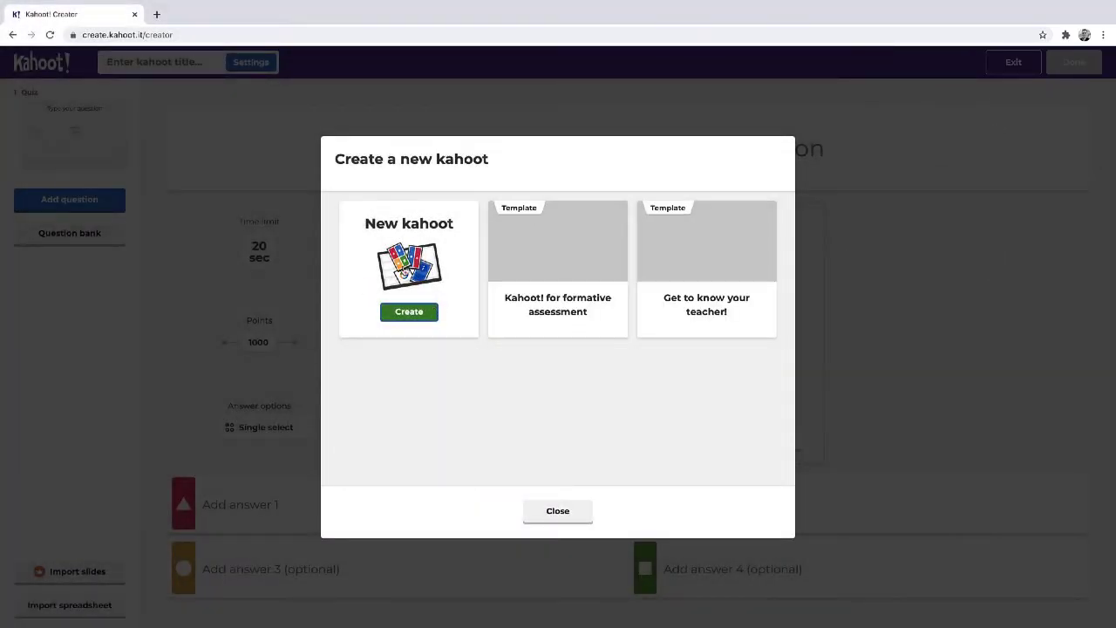
click(411, 258)
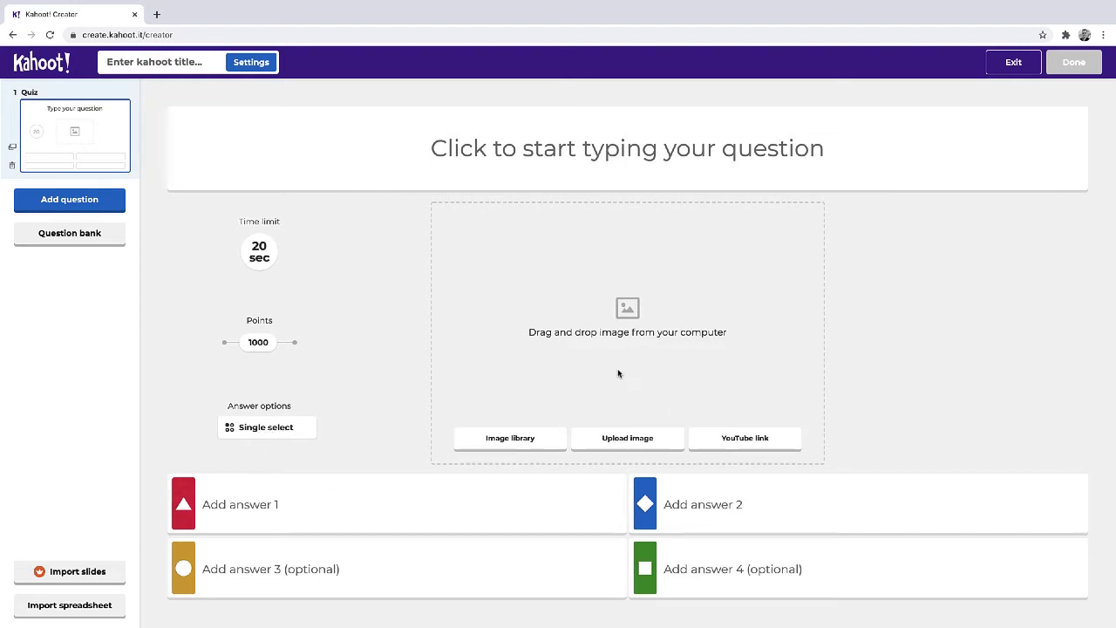
Enter 'What is the minimum age to run for president of the United States?' and keep Single select
click(549, 151)
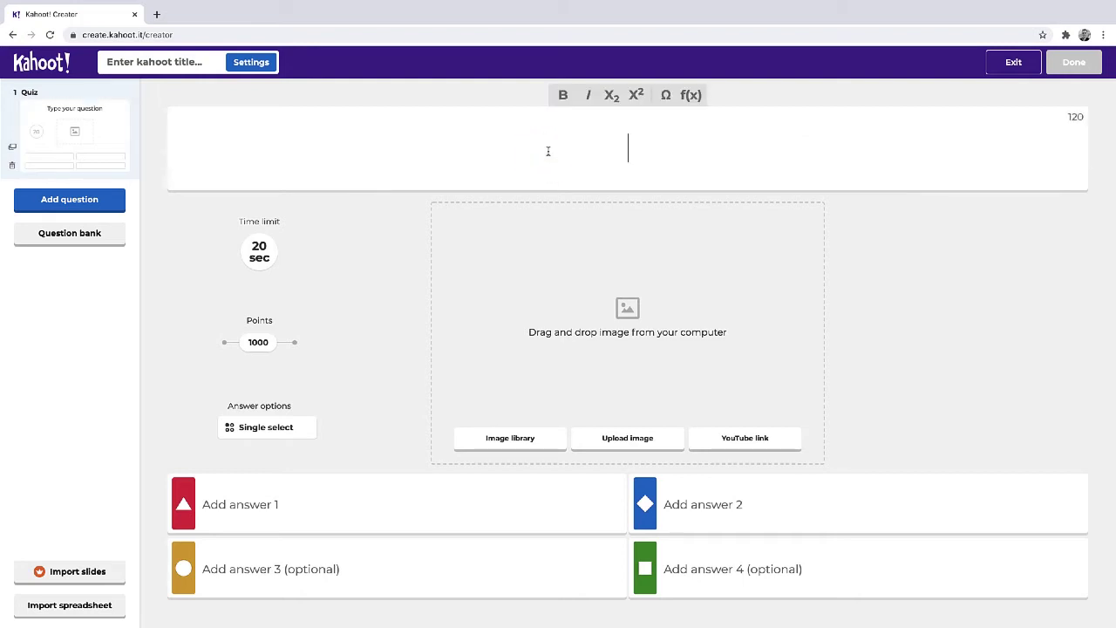
text(What is the )
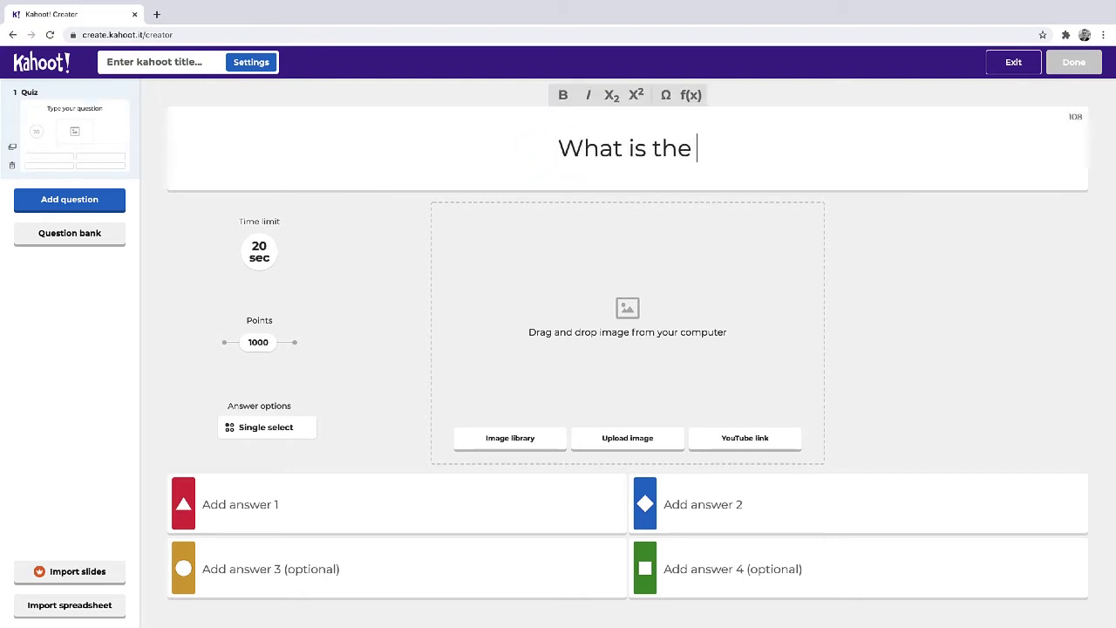
text(minimum age to run for president of the United States?)
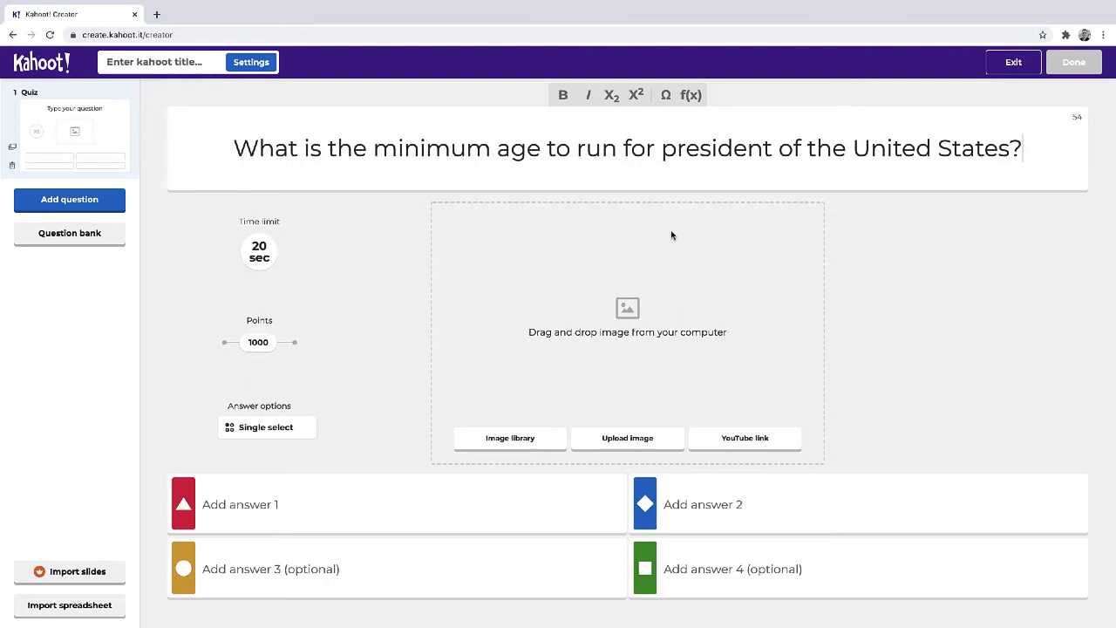
click(671, 236)
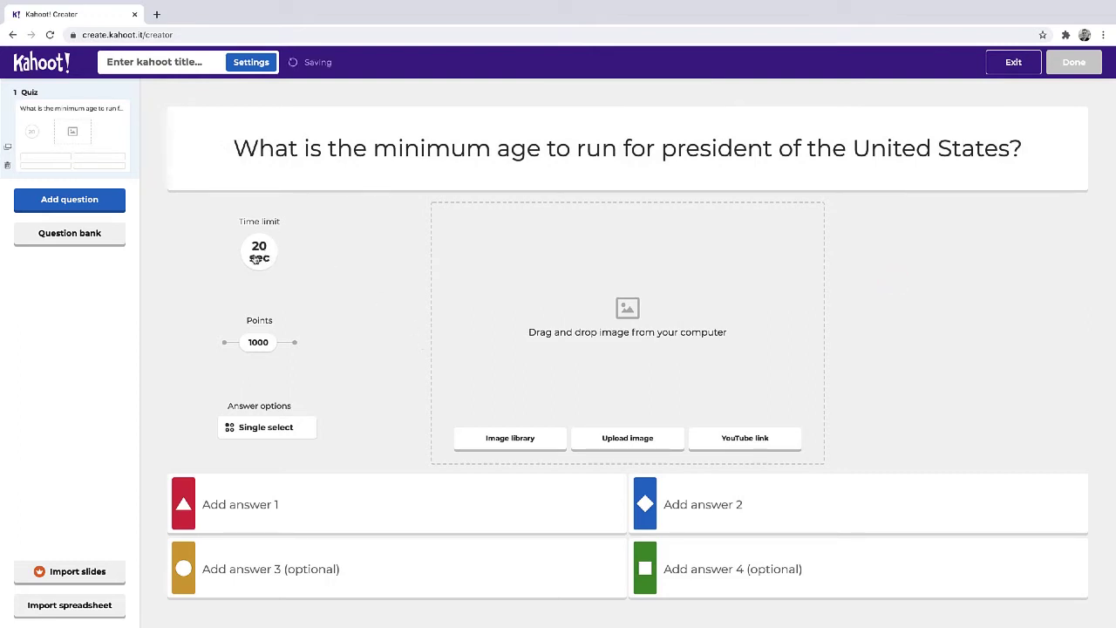
click(267, 428)
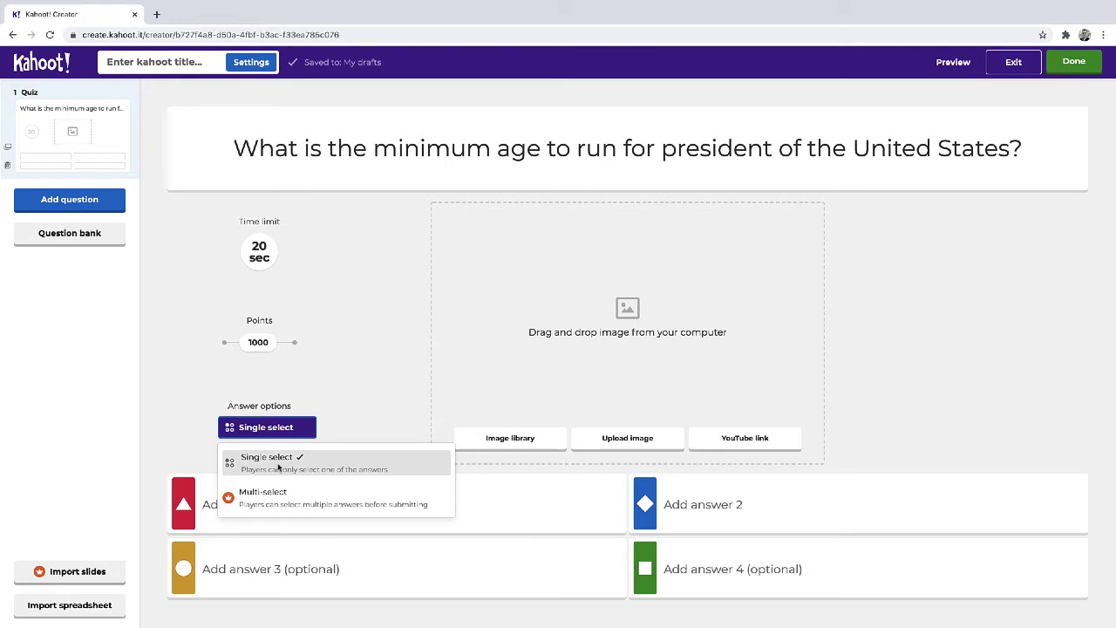
click(349, 354)
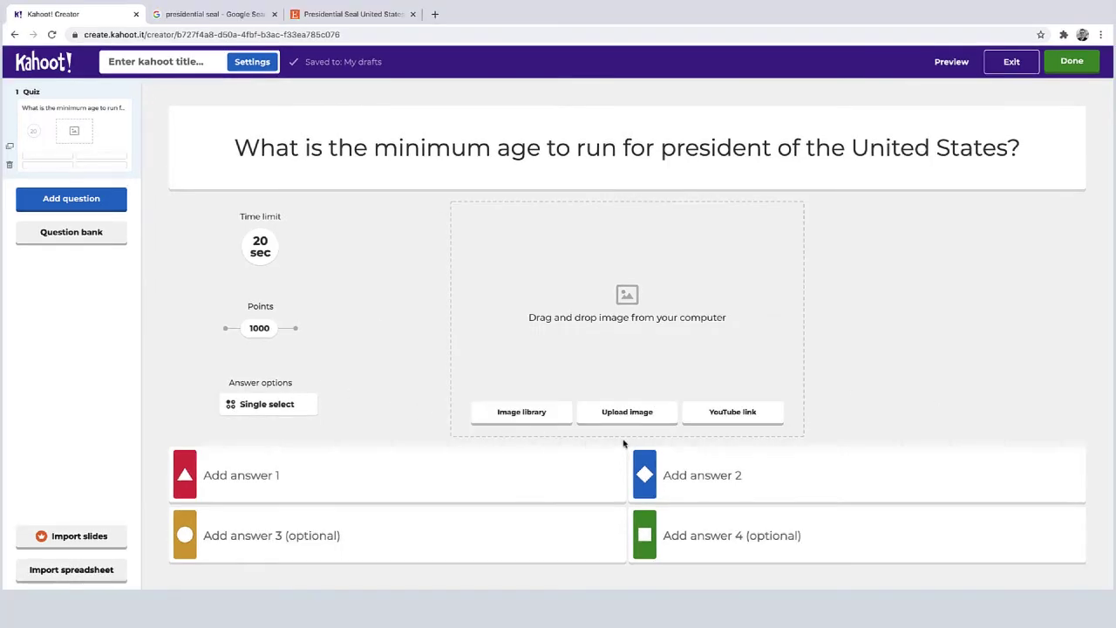
Upload the presidential seal image from the Desktop and enter 30 as the first answer
click(640, 412)
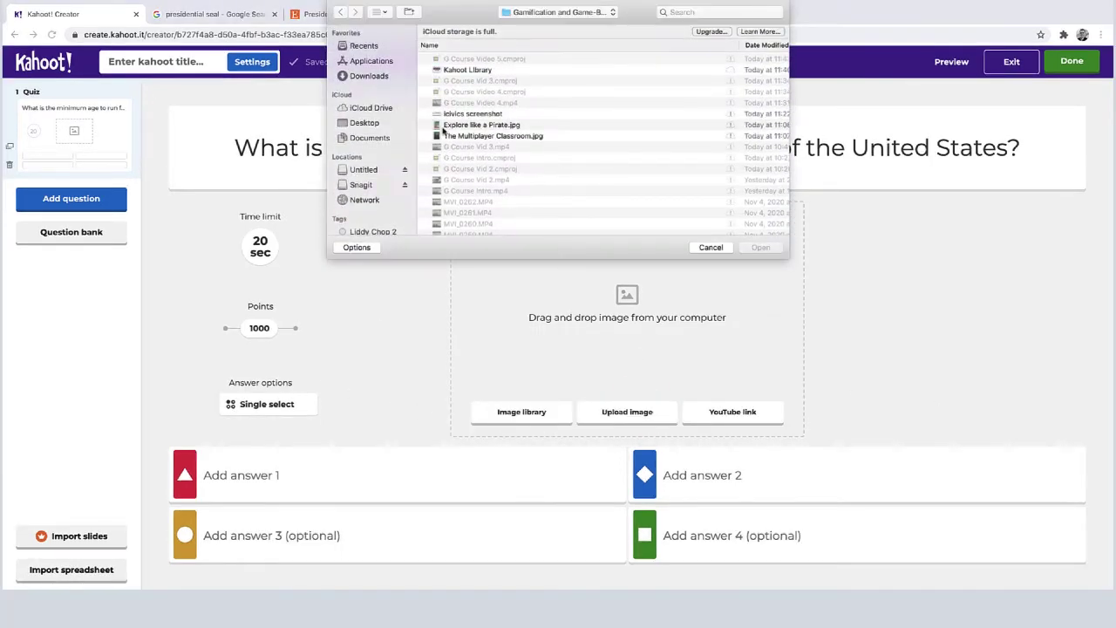
click(359, 123)
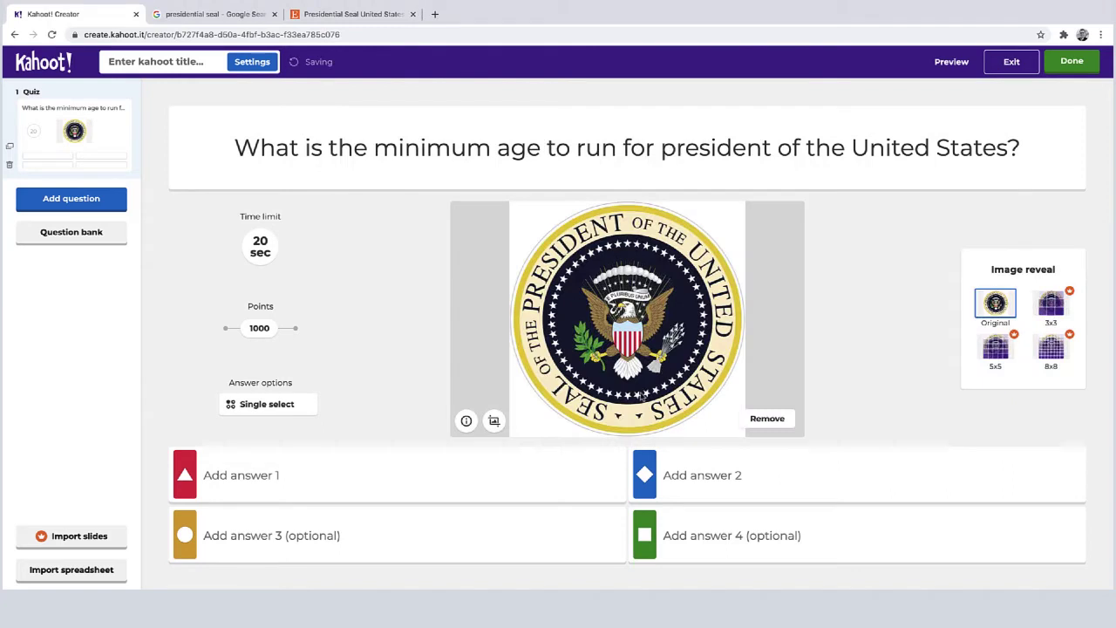
click(302, 473)
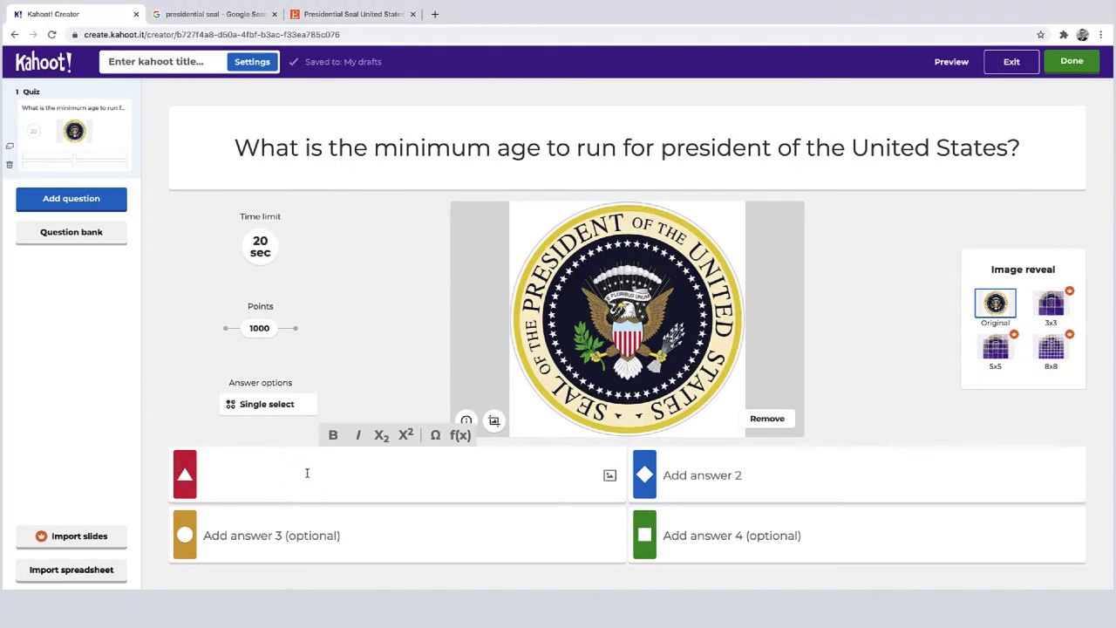
text(30)
Enter answers 35, 40 and 45, marking 35 as the correct one
click(670, 471)
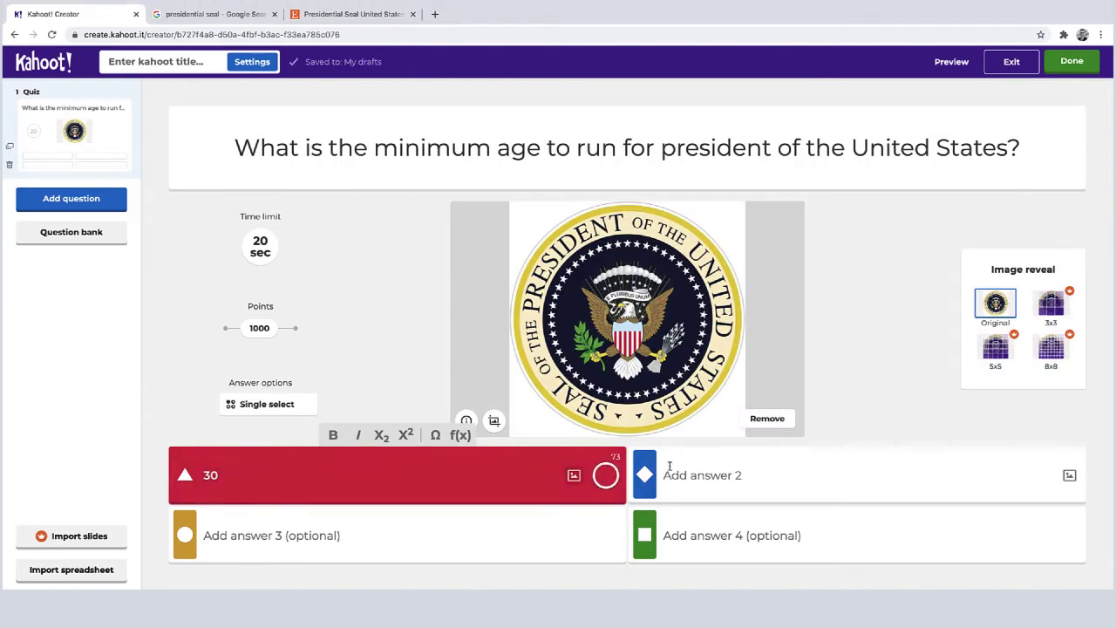
text(35)
click(439, 538)
text(40)
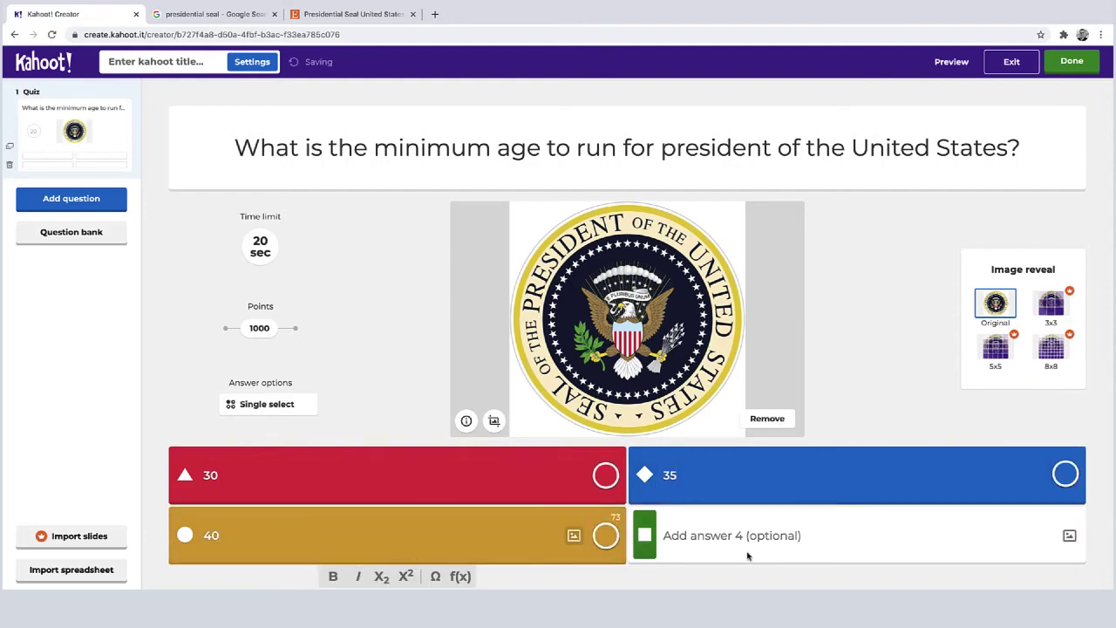
click(750, 535)
text(3)
key(BackSpace)
text(45)
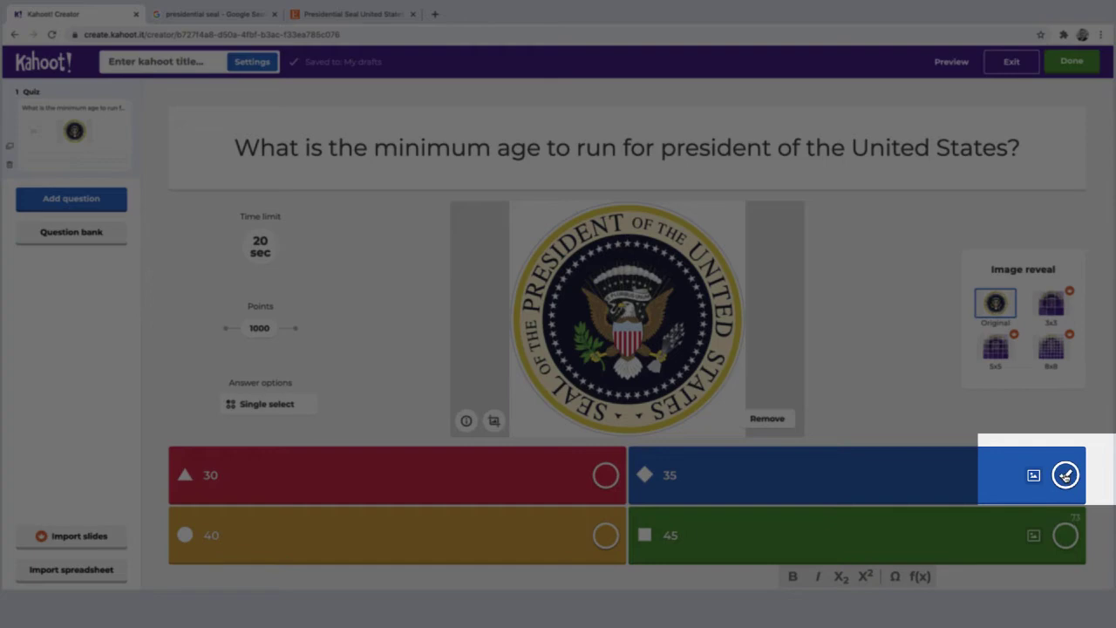
click(1065, 475)
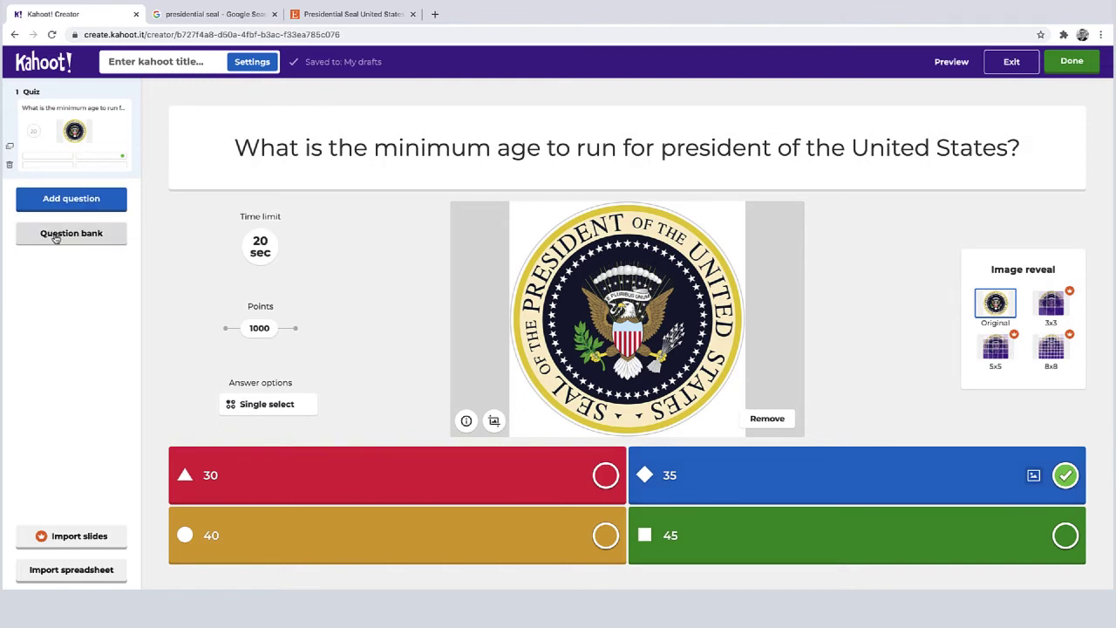
Search the question bank for the federal government branches question and add the first result
click(55, 233)
text(What is the capital of Italy?)
click(481, 139)
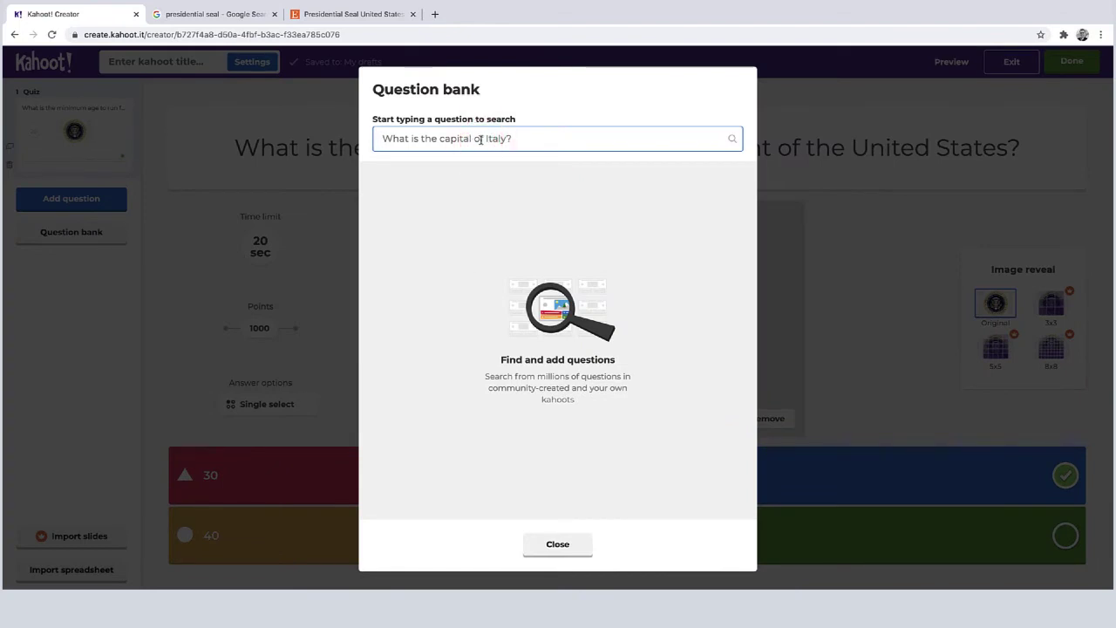
text(How many branches are the)
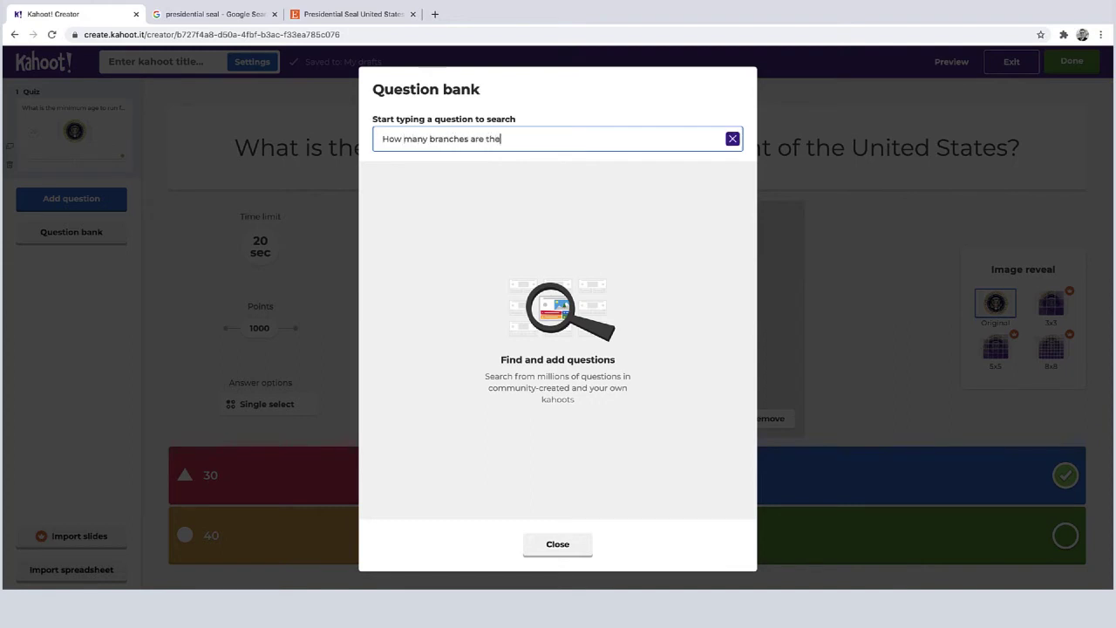
text(re of the federal government?)
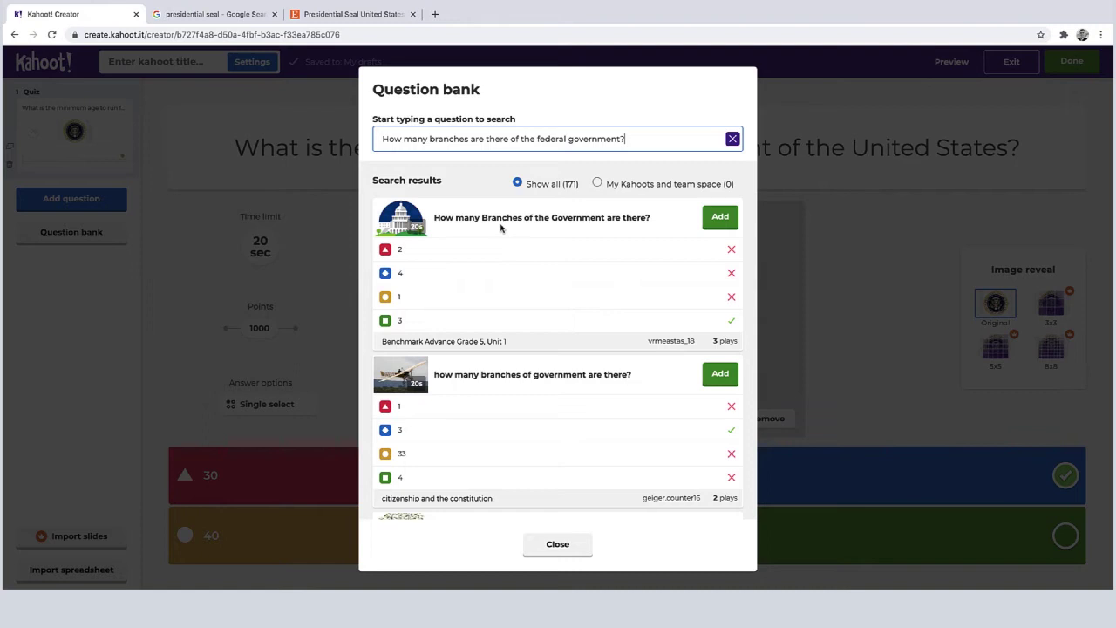
click(721, 218)
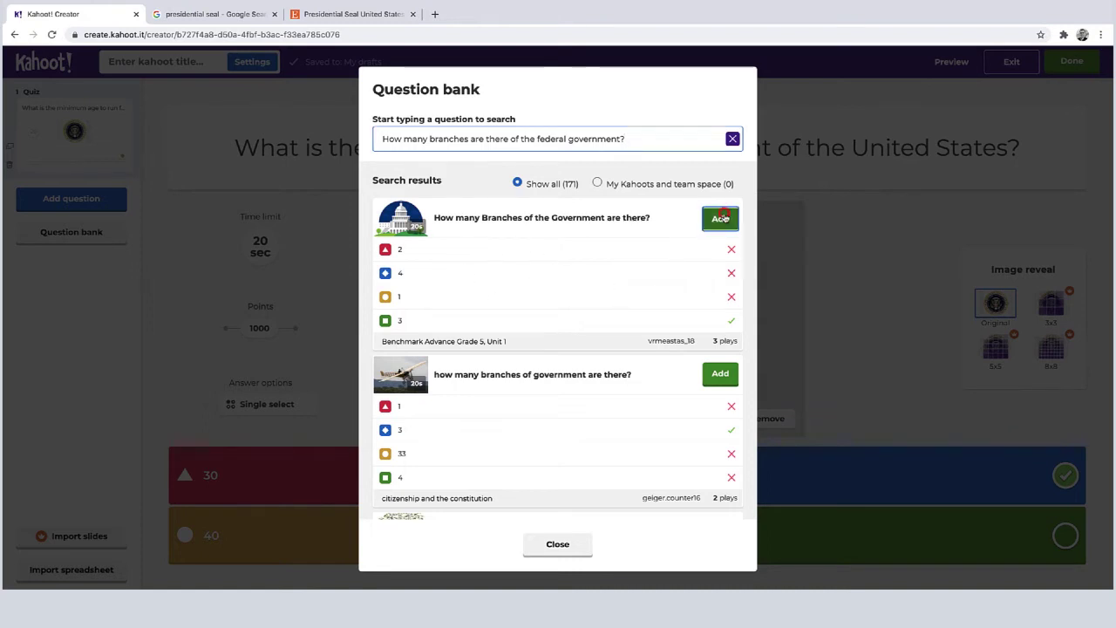
click(556, 545)
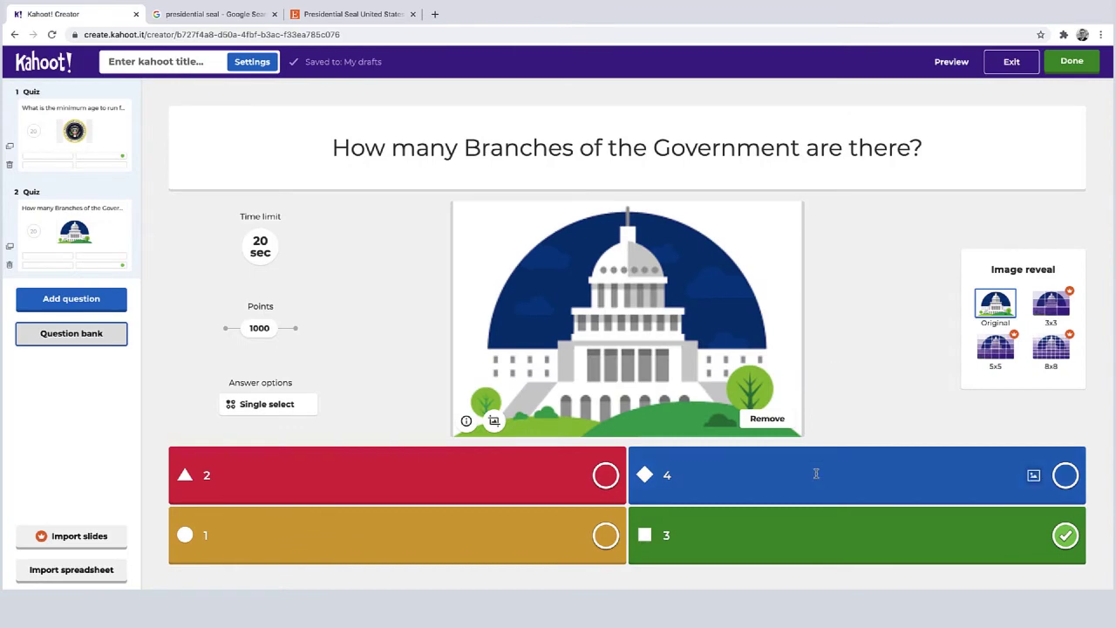
Title the kahoot 'Sample Kahoot' and save it
click(79, 409)
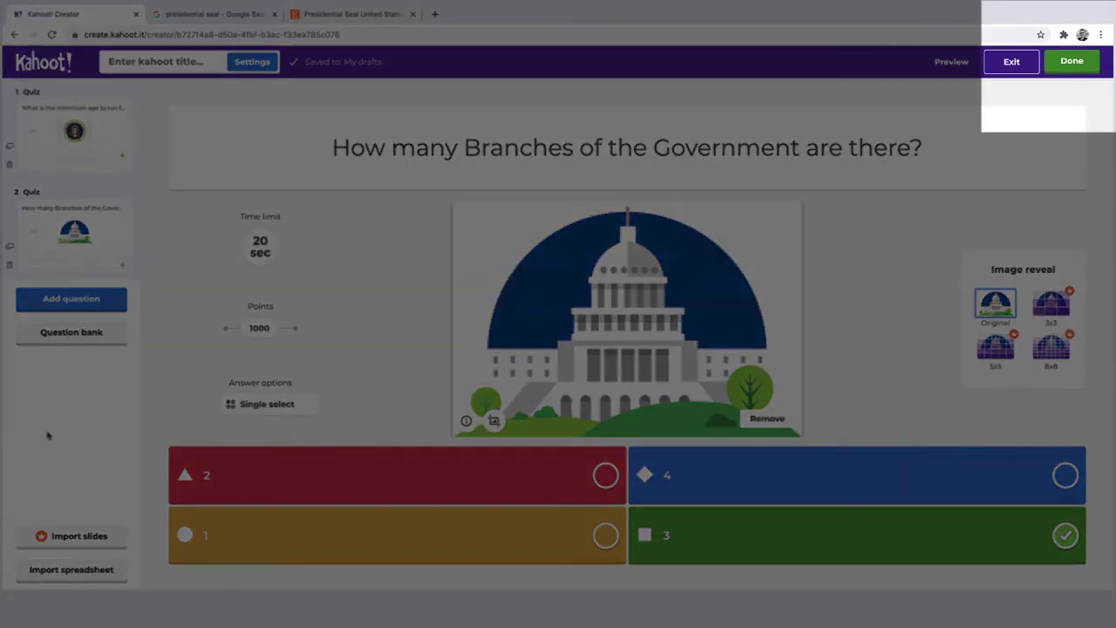
click(1100, 65)
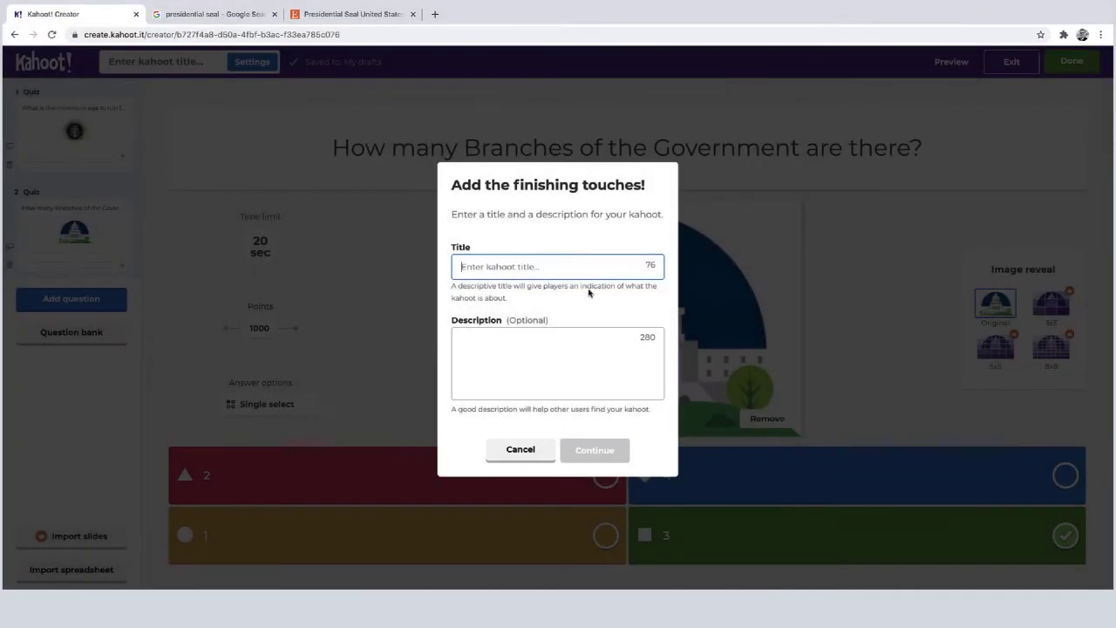
click(590, 264)
text(Sample Kahoot)
click(580, 446)
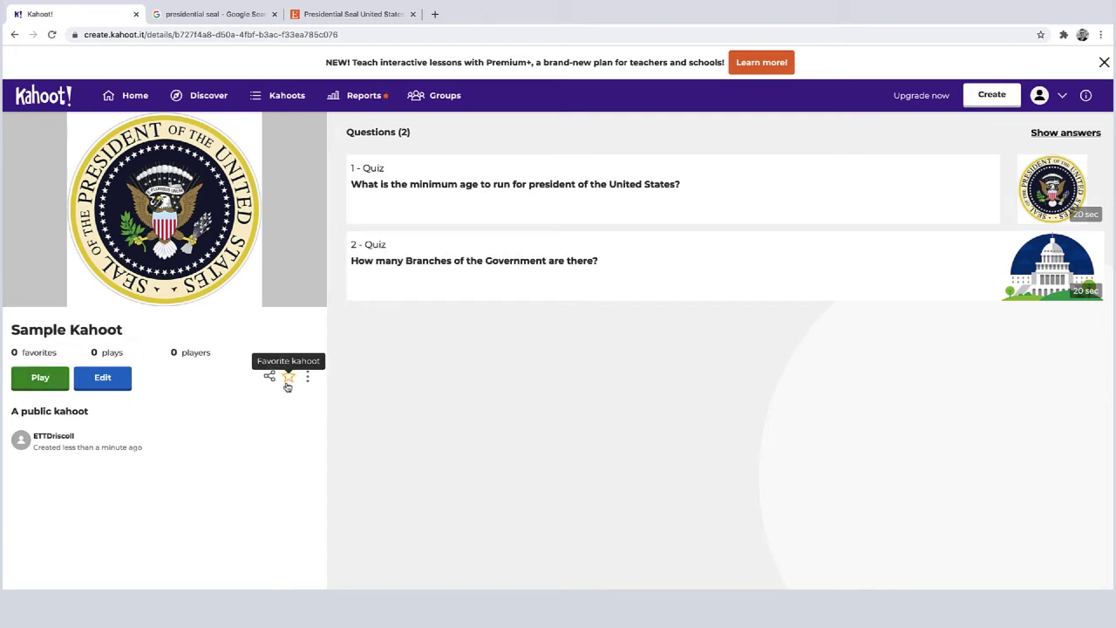
Bring up the play options for Sample Kahoot
click(40, 382)
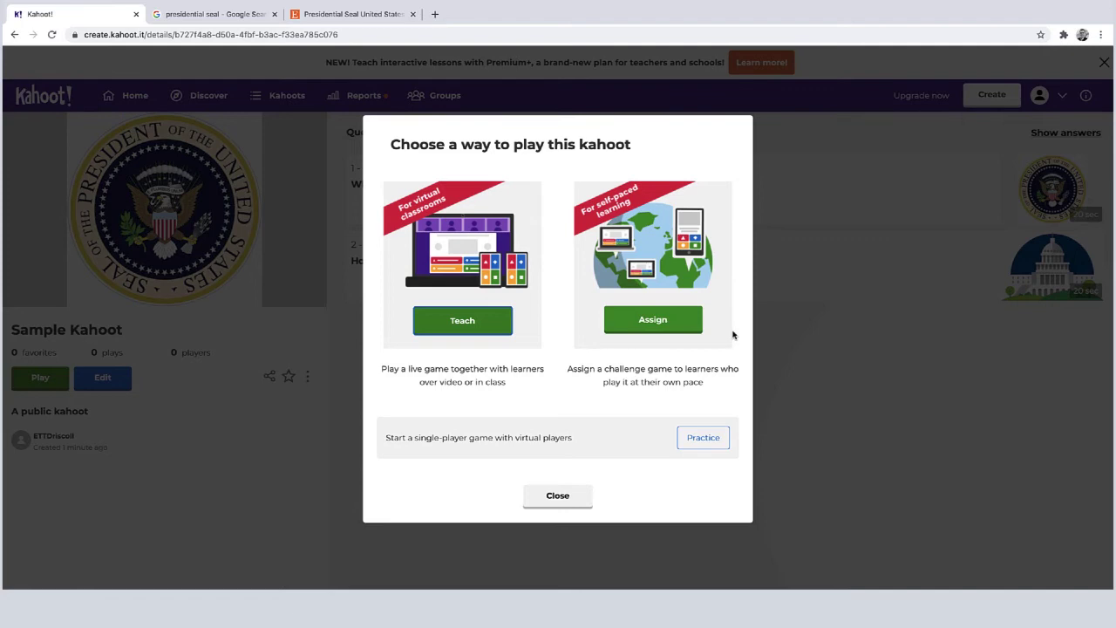
Choose to host a live classic game and look through its game options
click(462, 322)
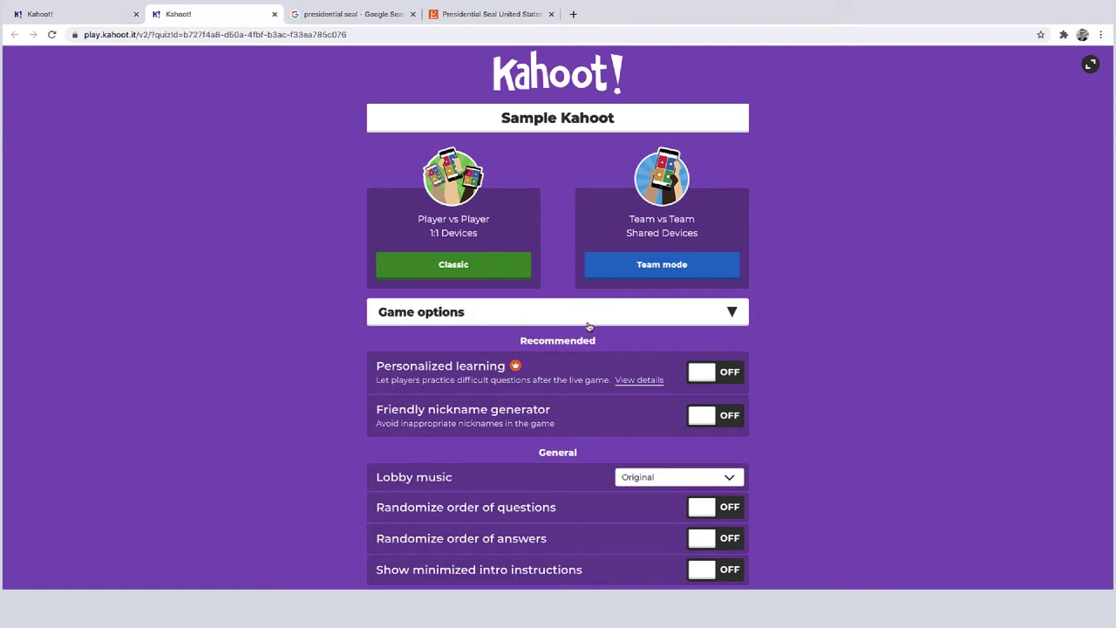
click(500, 276)
scroll(732, 314, down, 2)
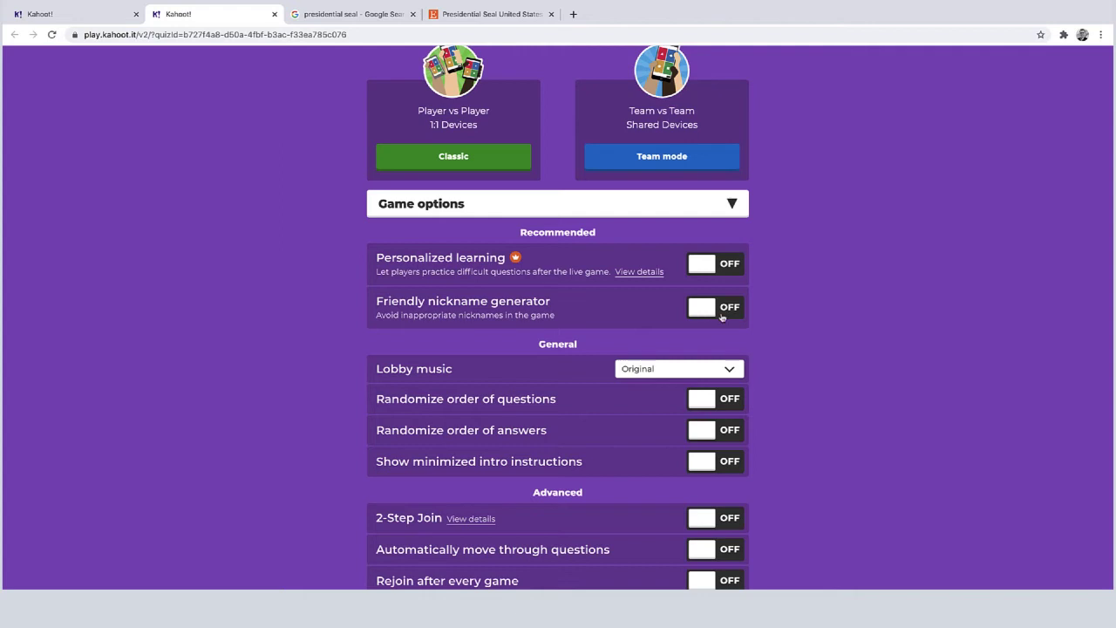
scroll(815, 336, down, 1)
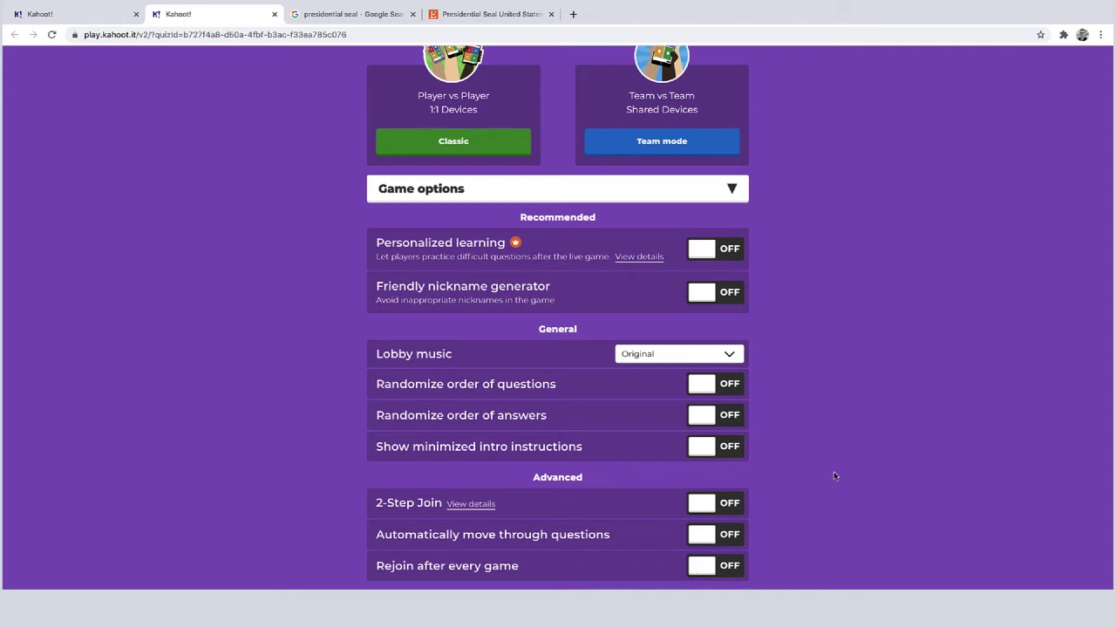
scroll(835, 417, up, 3)
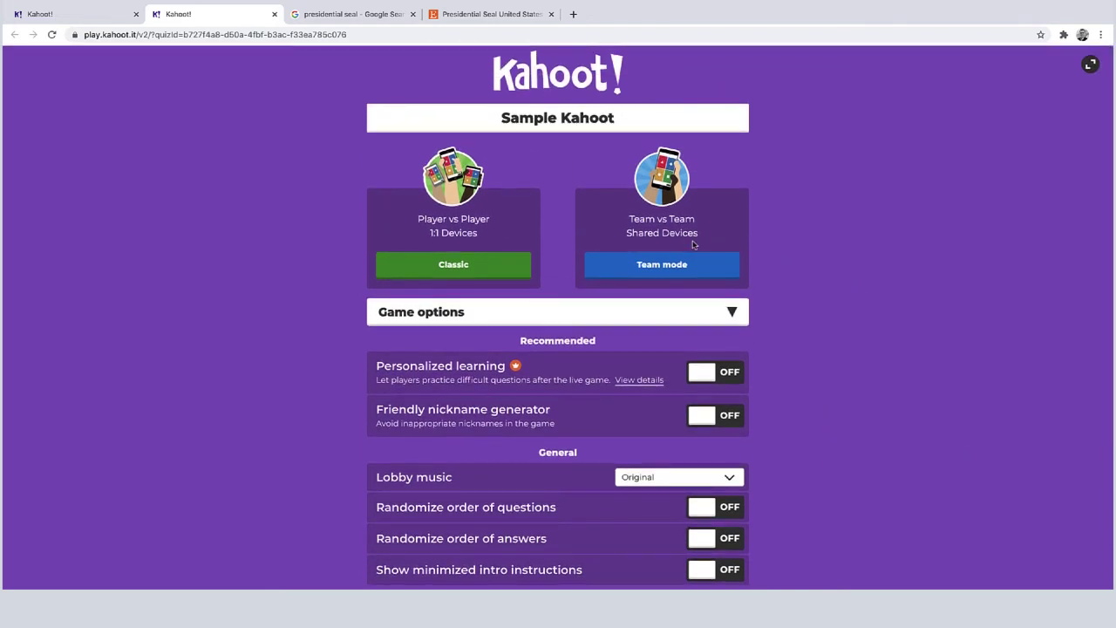
Launch the Classic lobby and set the lobby music volume, raising it then lowering it slightly
click(453, 267)
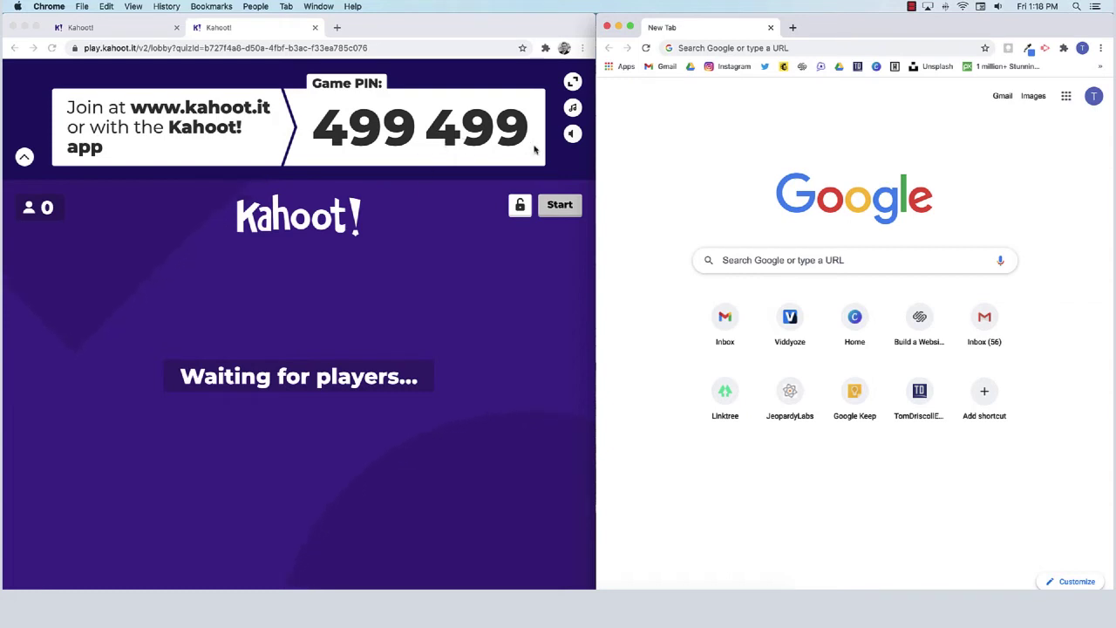
click(572, 135)
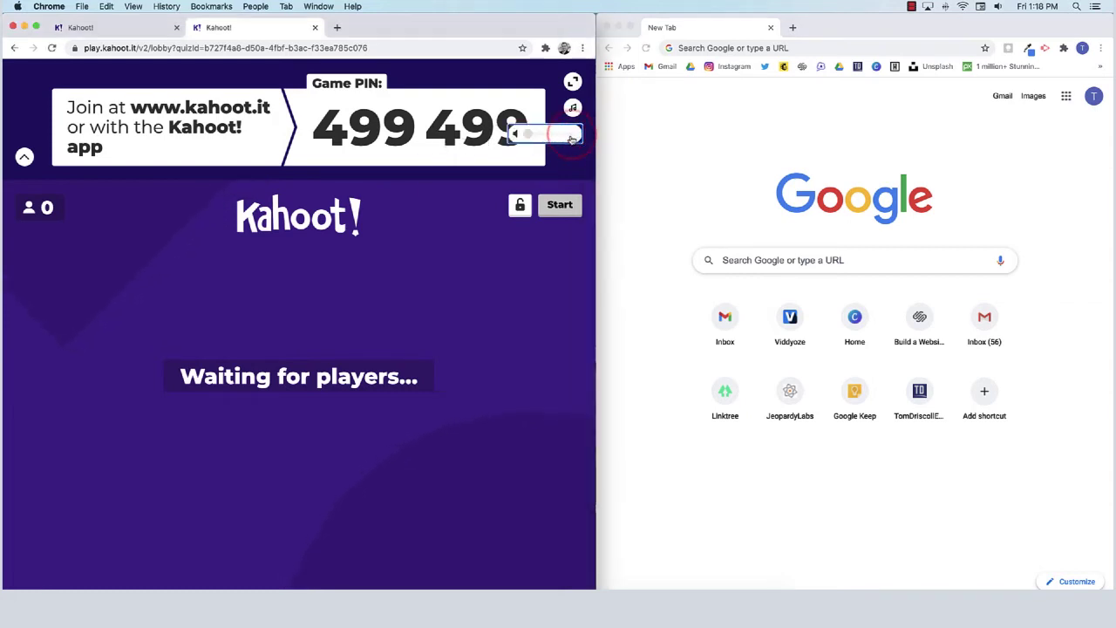
drag(526, 135, 556, 135)
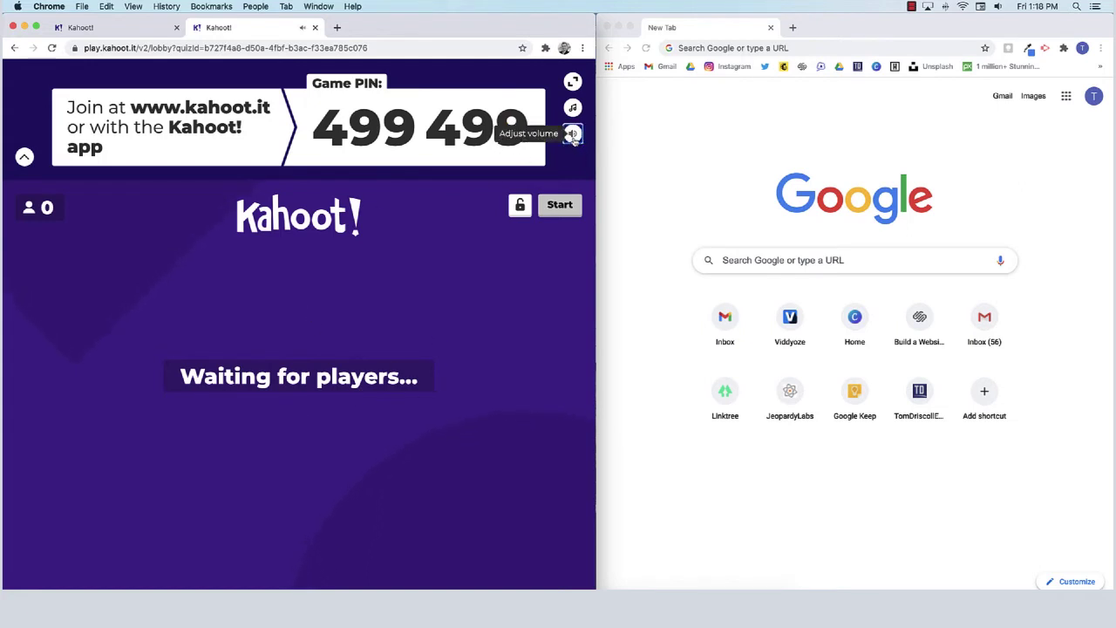
click(572, 136)
drag(556, 135, 543, 136)
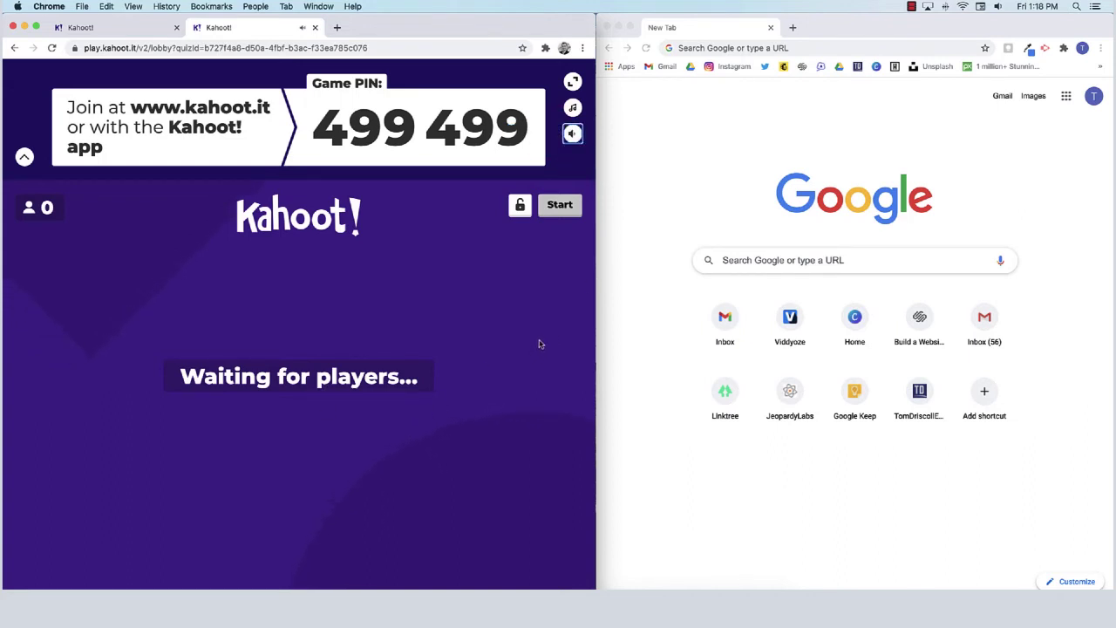
In the second window, go to kahoot.it and submit game PIN 499499
click(680, 160)
text(kahoot.it)
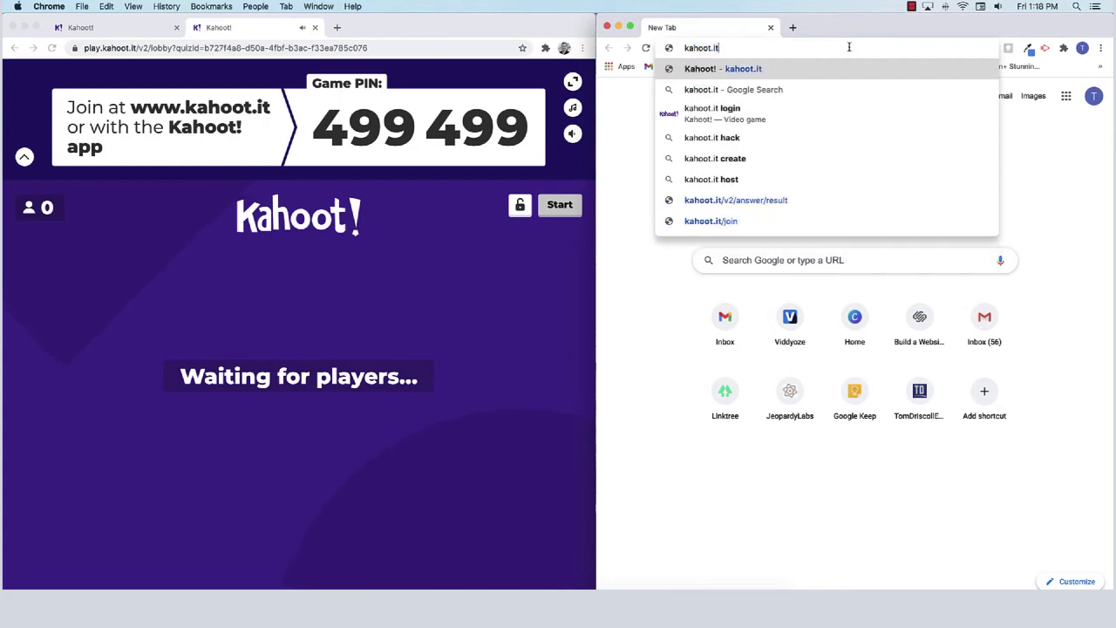
key(Return)
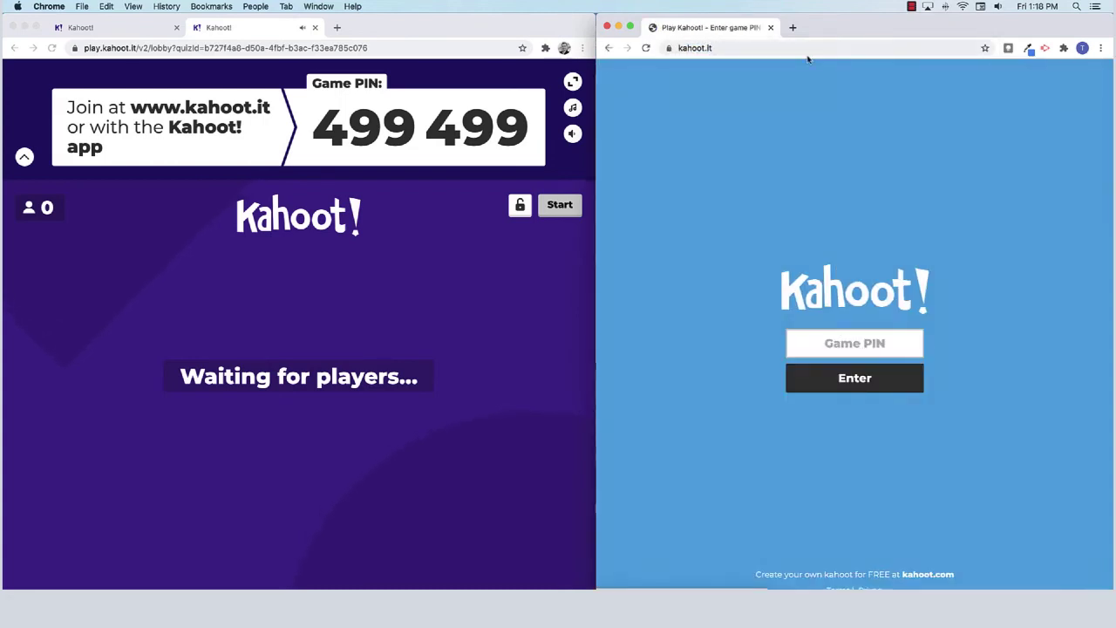
click(888, 343)
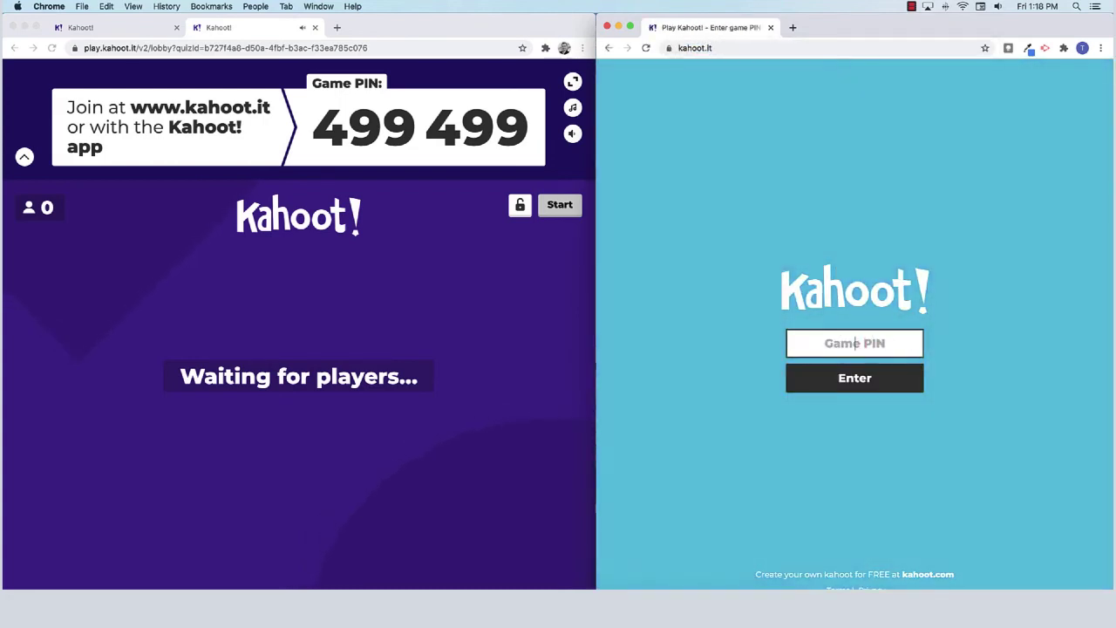
text(499499)
key(Return)
Join with a player nickname, then start the game from the host lobby
click(864, 349)
text(Tom)
click(847, 380)
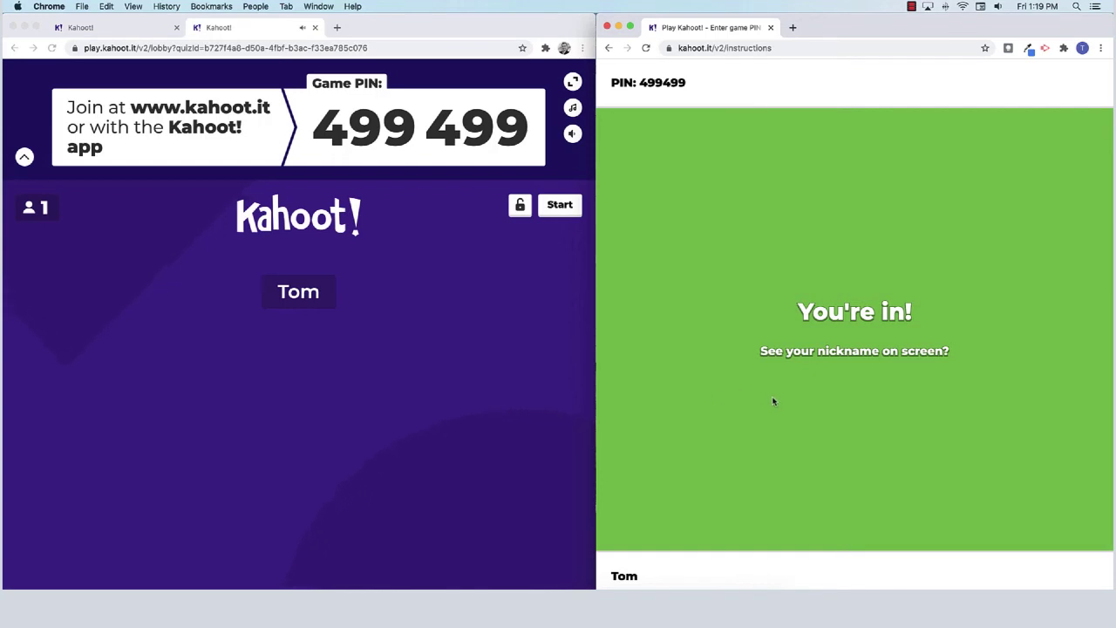
click(572, 132)
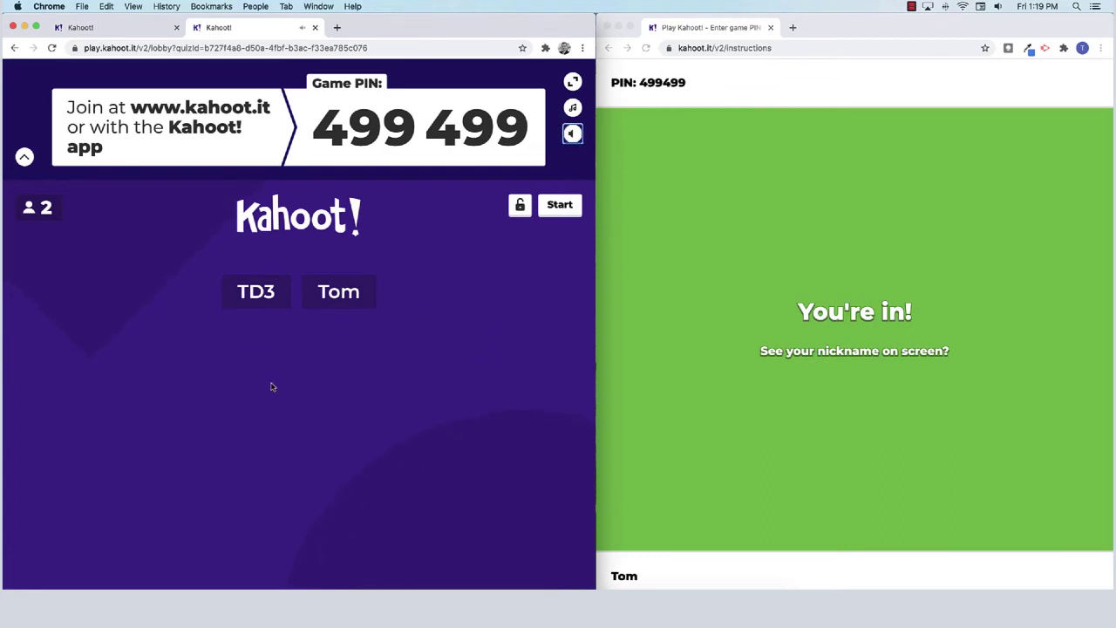
click(567, 207)
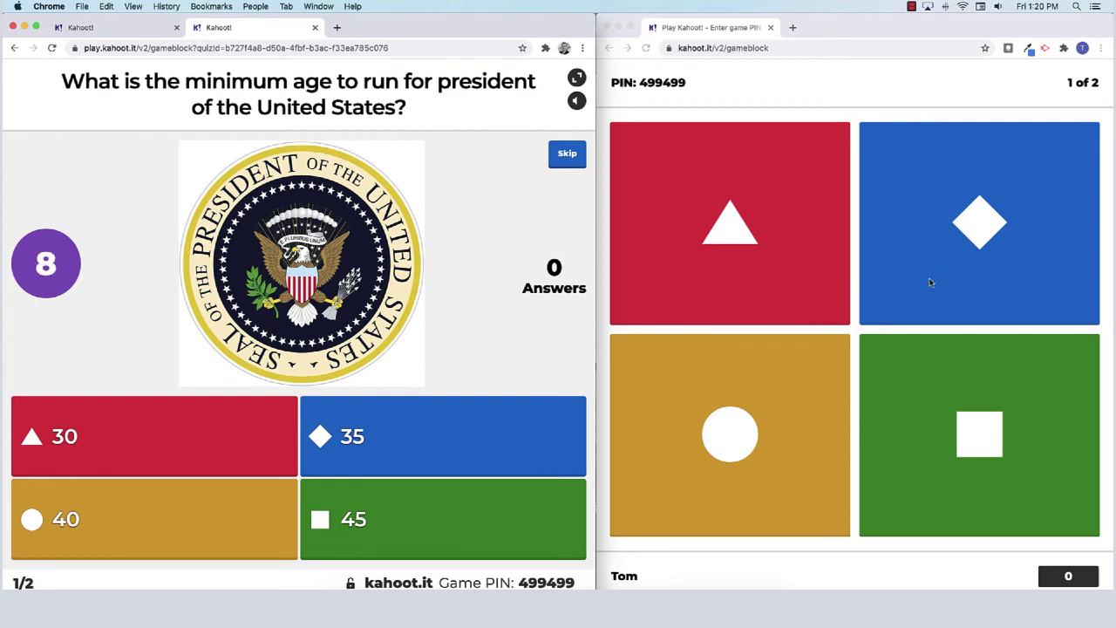
Answer question 1 with 35 as the player, then show the scoreboard: 555 versus 0
click(967, 232)
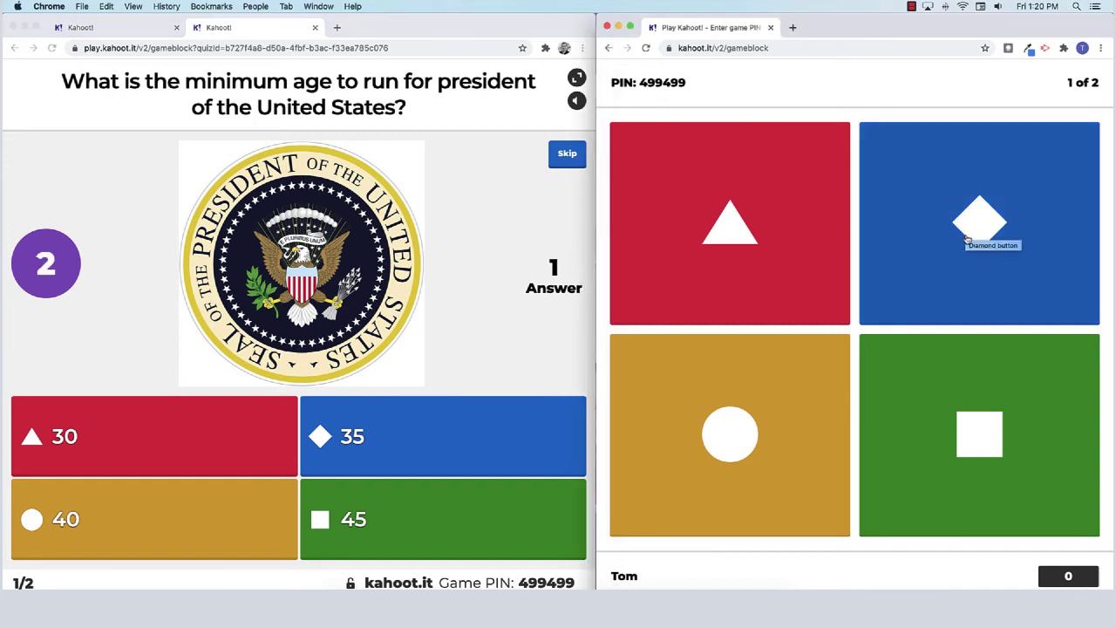
click(971, 236)
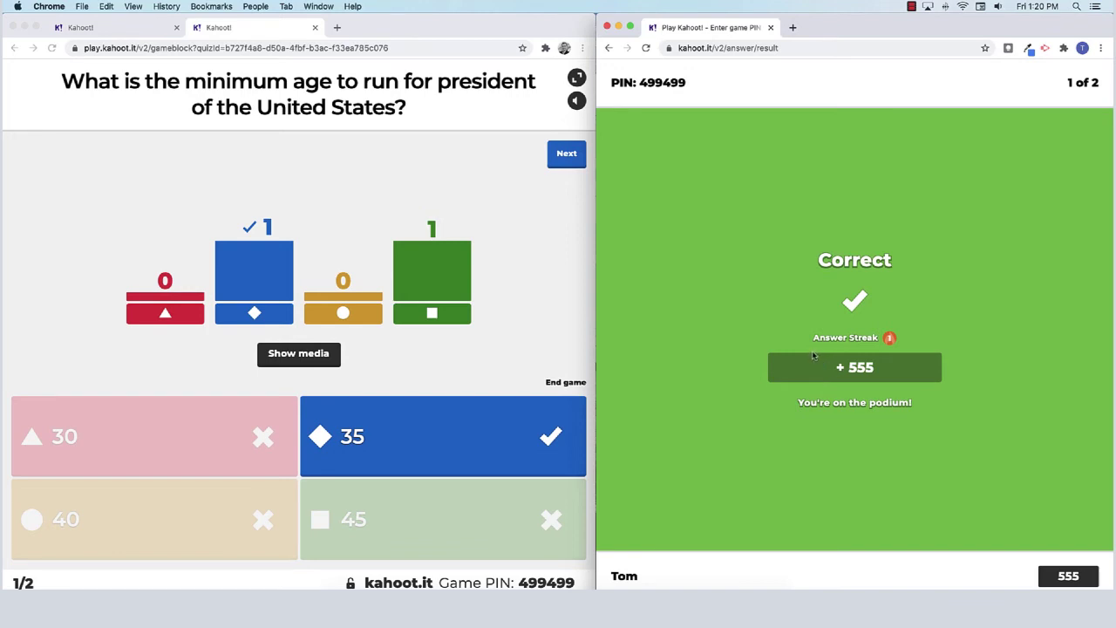
click(572, 161)
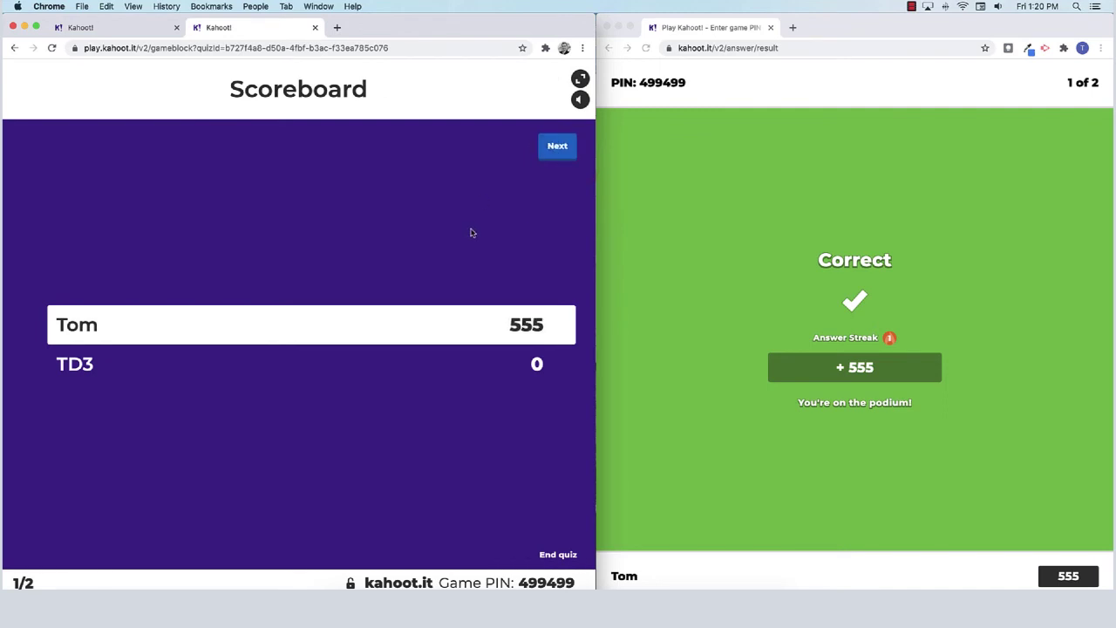
Answer question 2 with 3 for +775, then advance to the podium with the player first on 1330
click(553, 145)
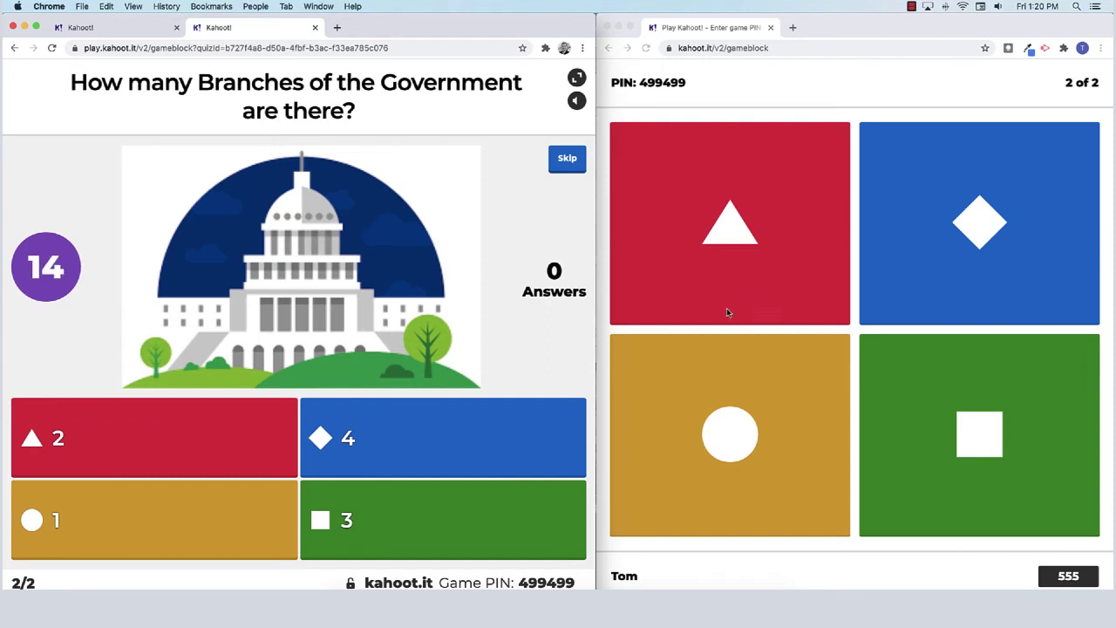
click(964, 424)
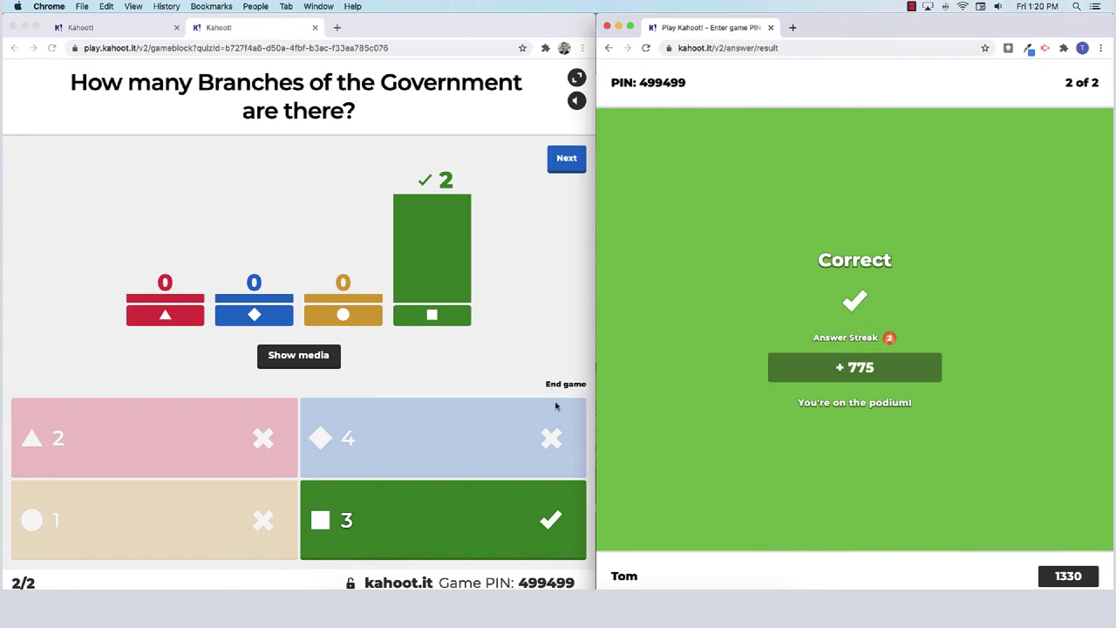
click(567, 160)
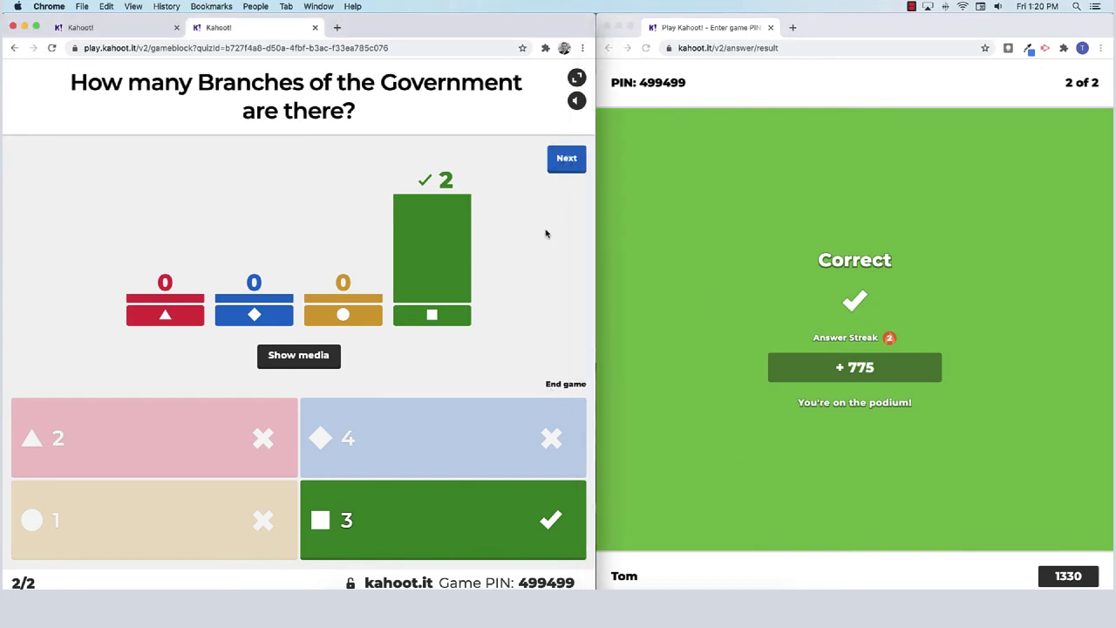
click(567, 161)
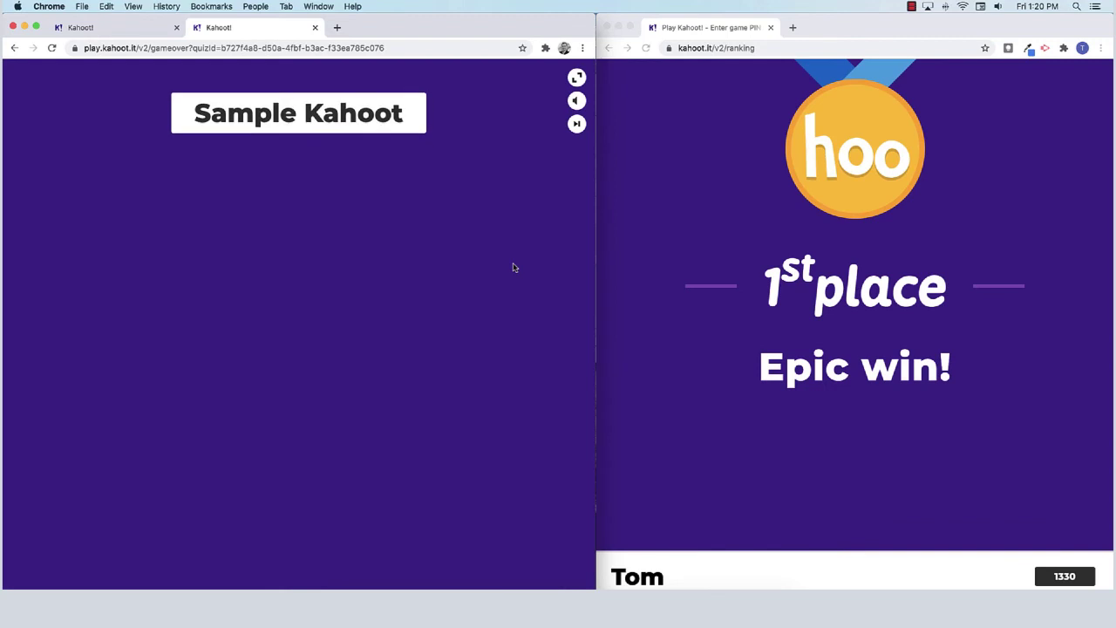
Raise the podium sound volume using its volume slider
click(577, 102)
drag(530, 101, 571, 102)
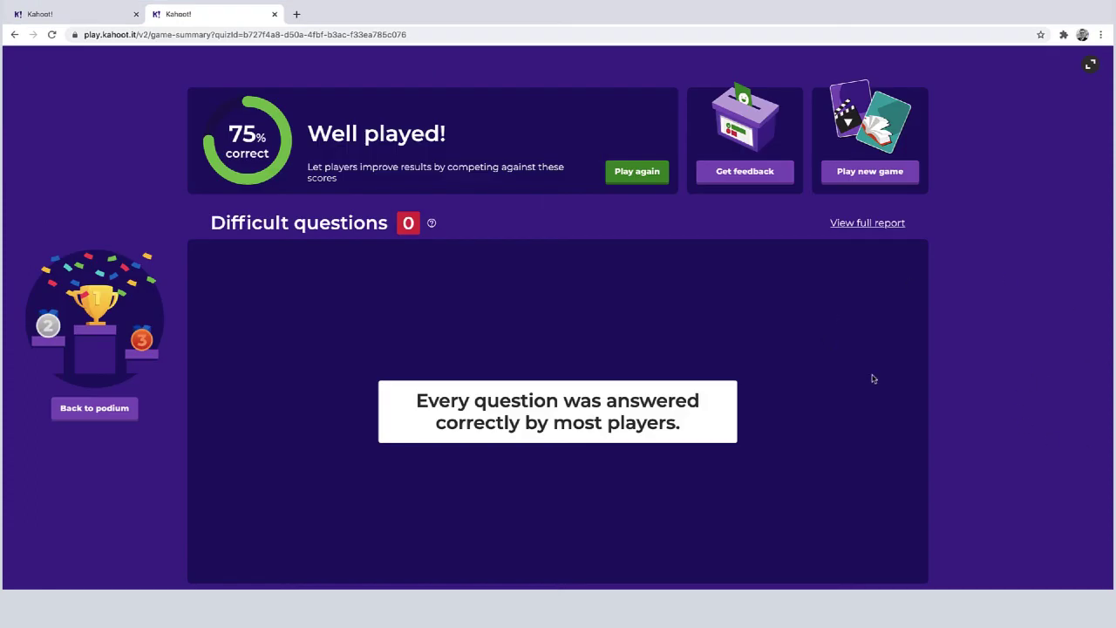
Open the Sample Kahoot game report and review its Players and Questions tabs
click(865, 225)
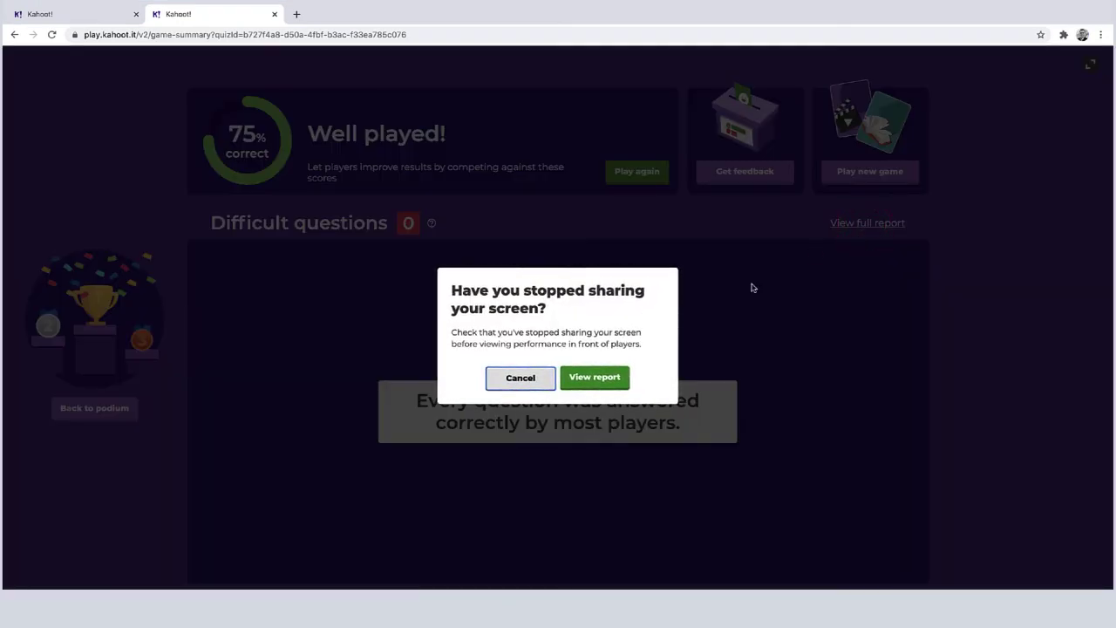
click(595, 378)
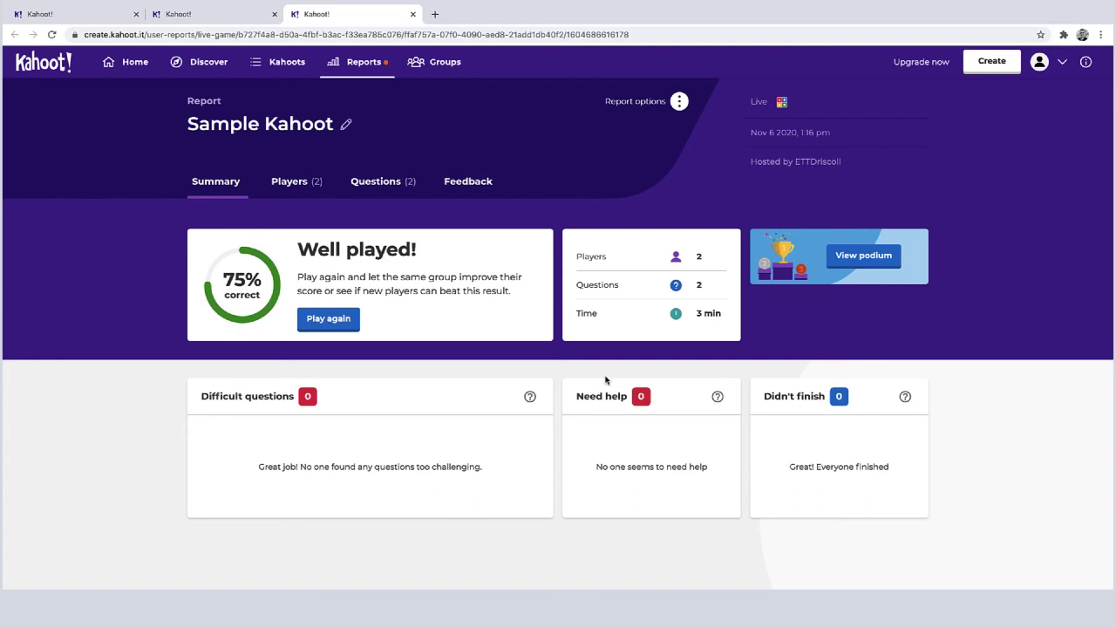
click(296, 185)
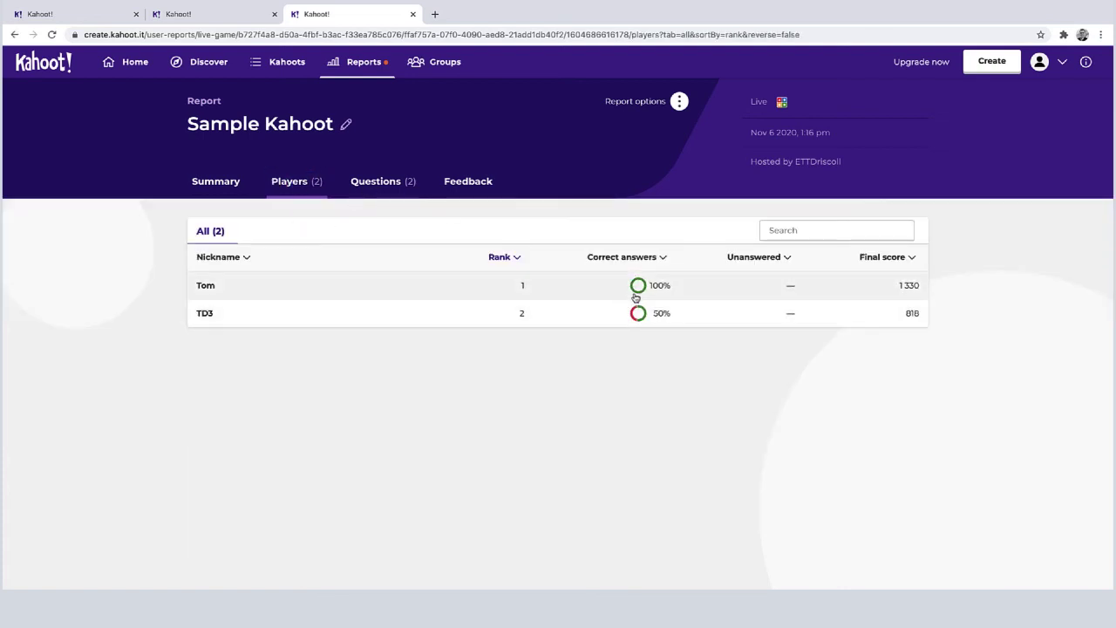
click(383, 186)
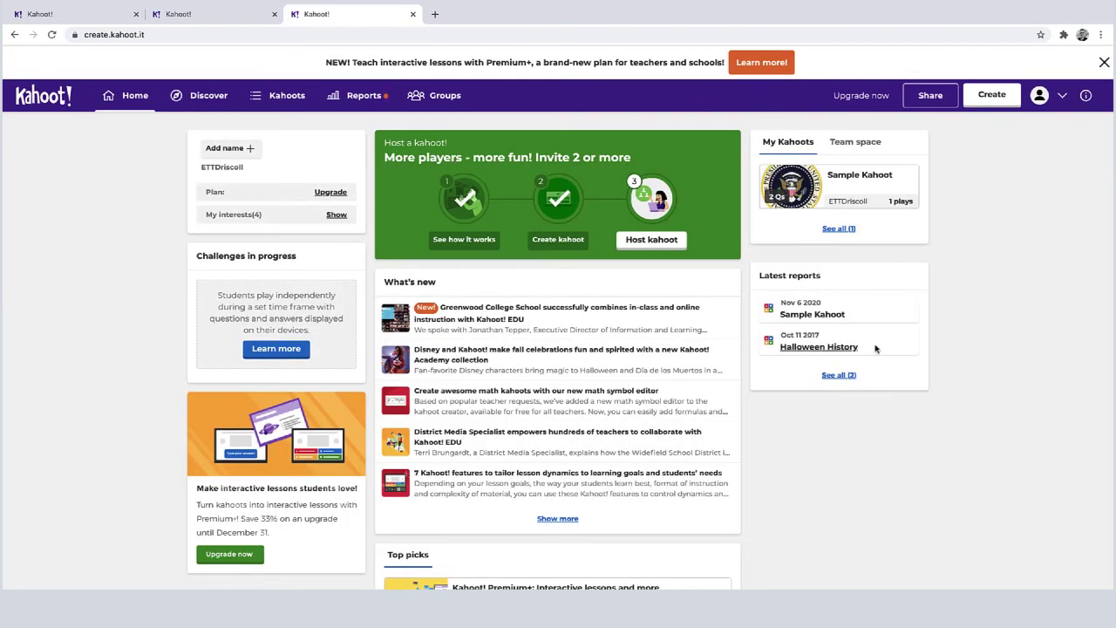
In Discover, open the Top picks collection and scroll through Featured kahoots like 'Election Day!'
click(204, 100)
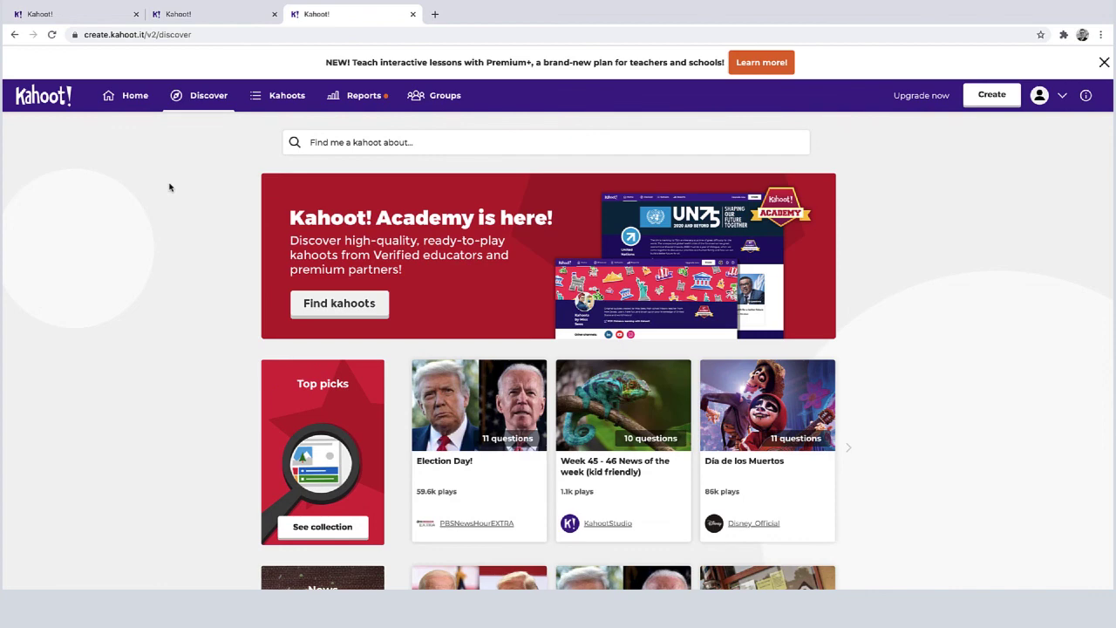
click(379, 146)
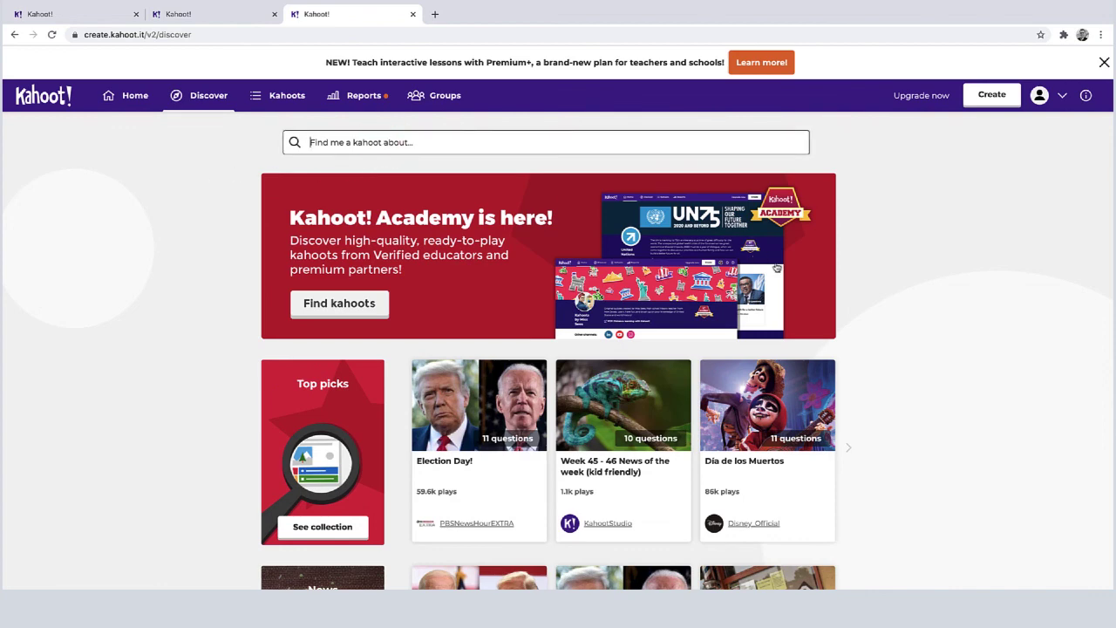
scroll(951, 389, down, 2)
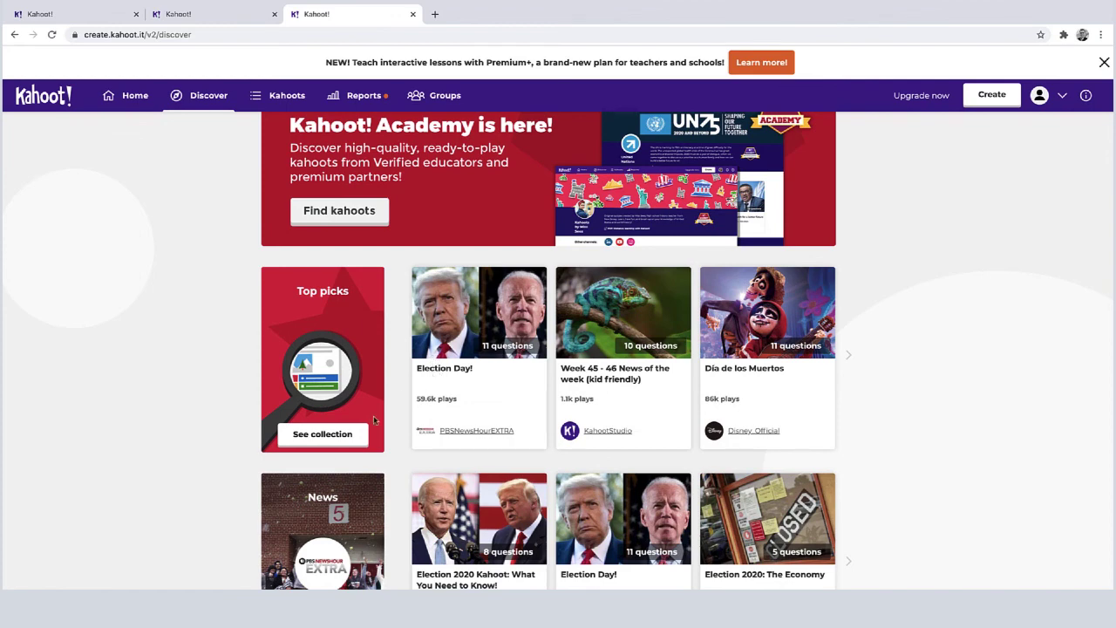
click(324, 440)
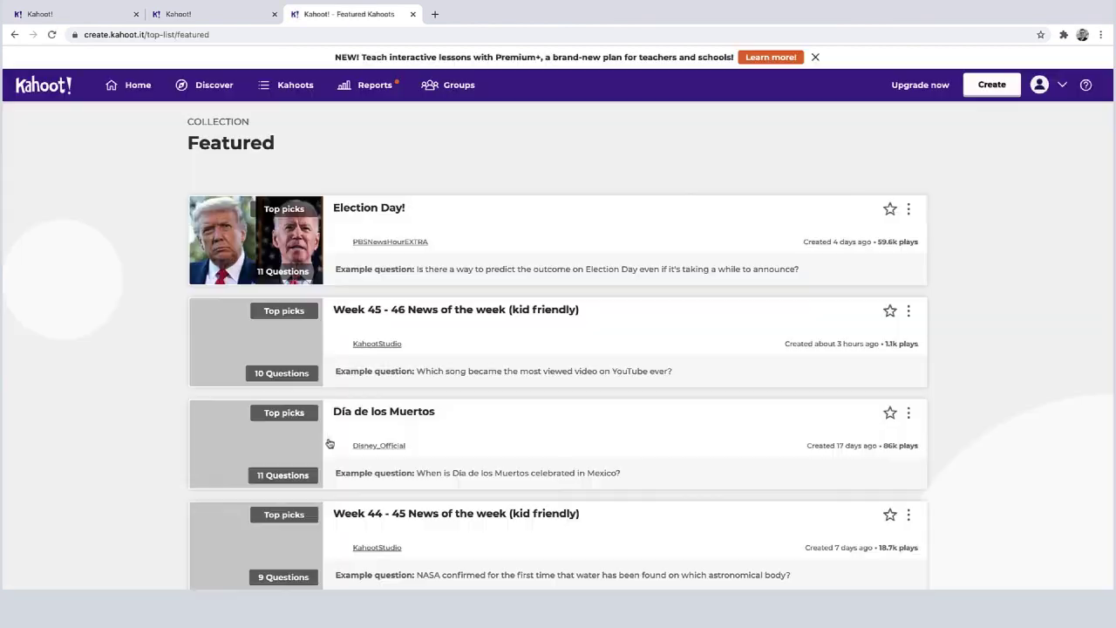
scroll(465, 444, down, 4)
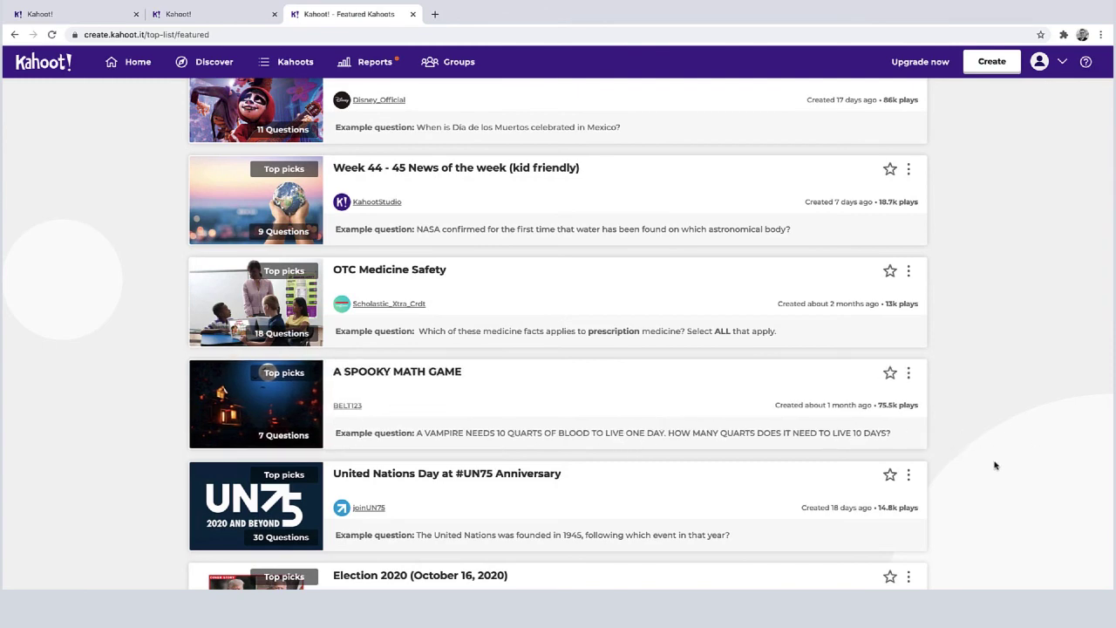
scroll(990, 456, up, 5)
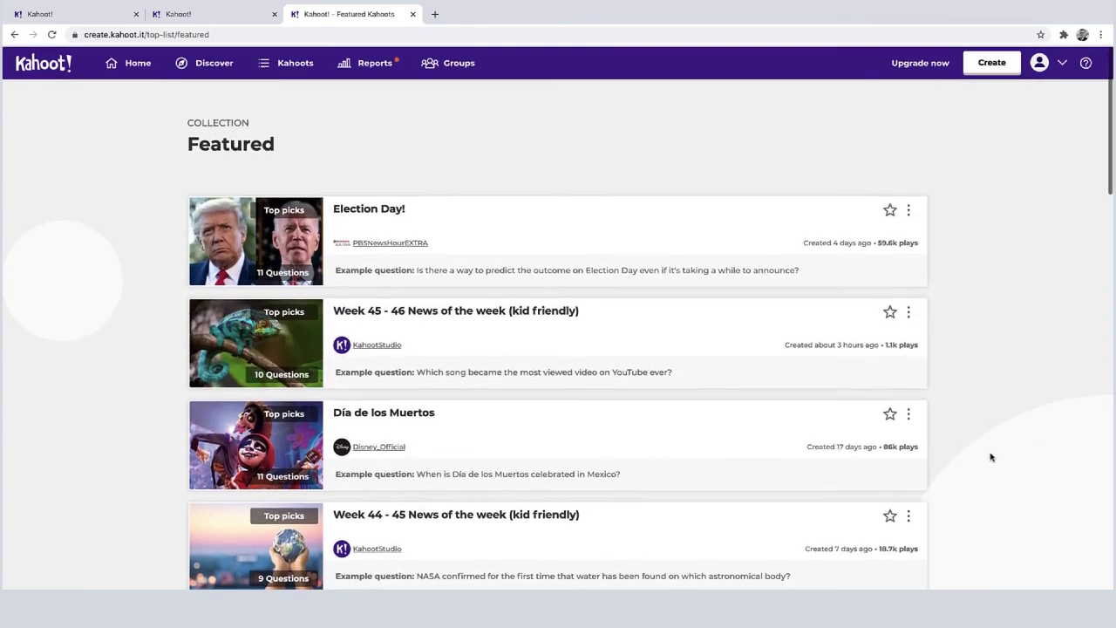